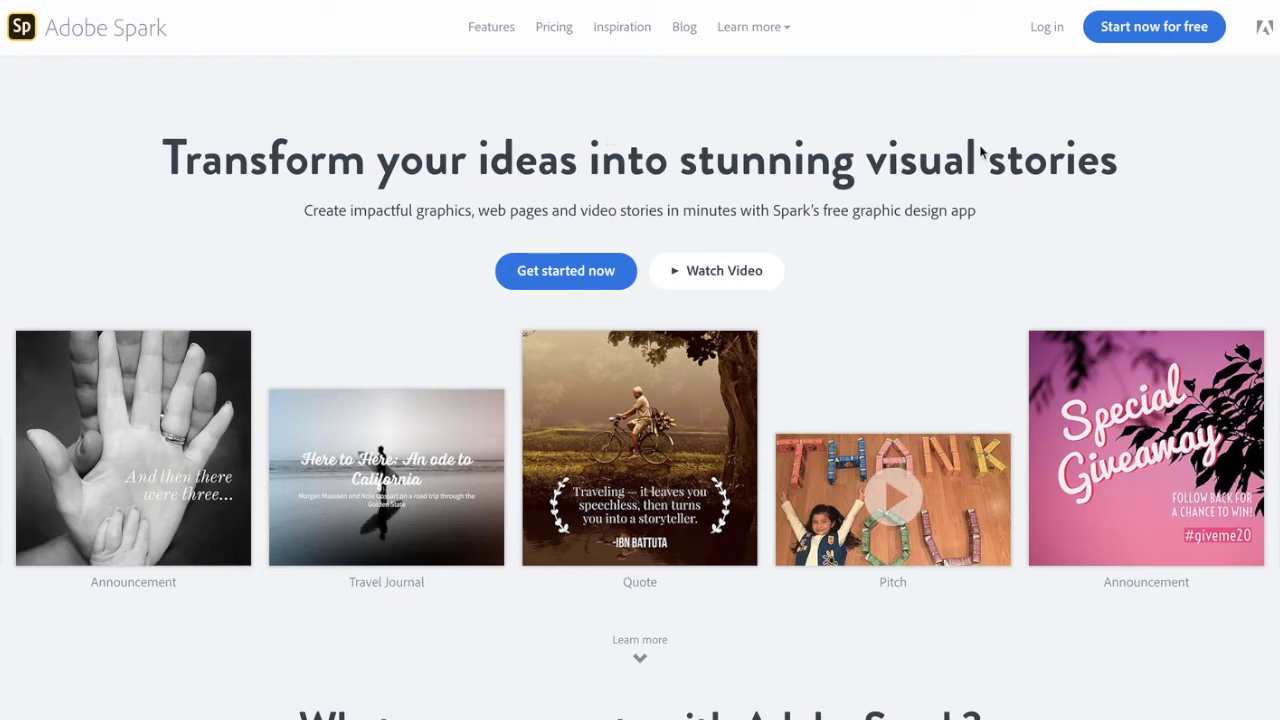
# Create a free Adobe Spark account through Google sign-in, leaving the newsletter opt-in unchecked.
pyautogui.click(1127, 37)
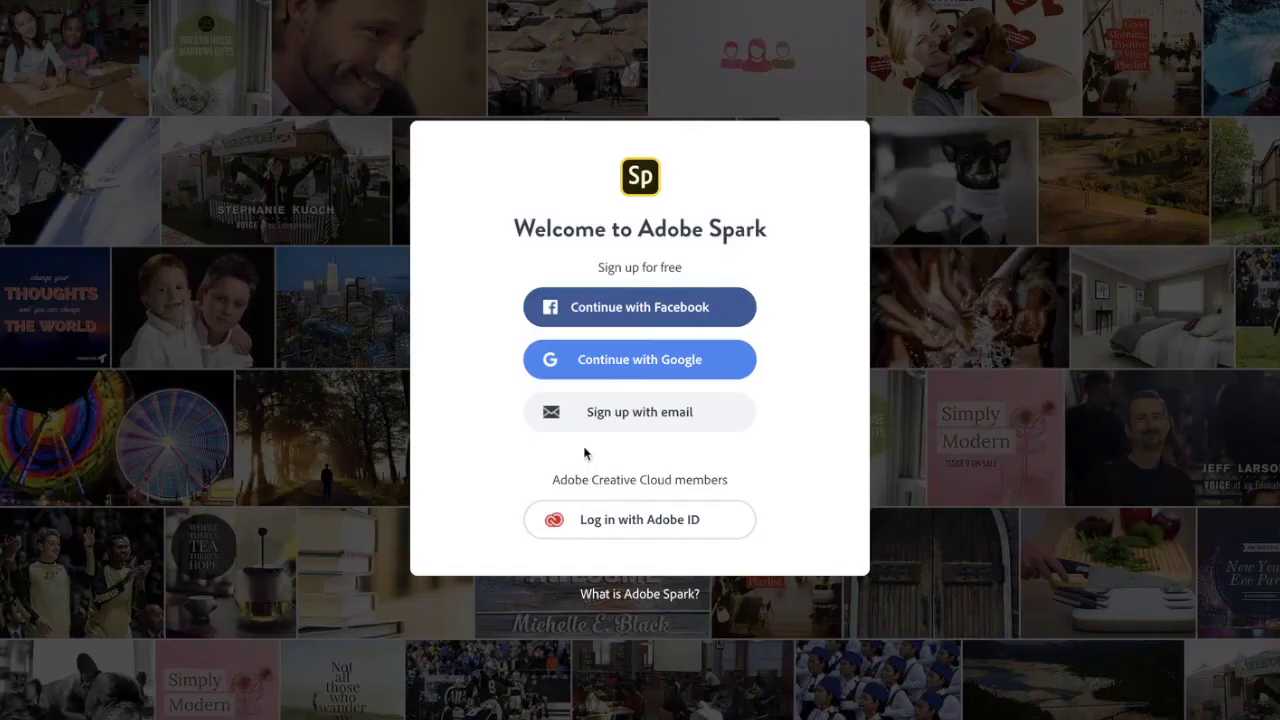
pyautogui.click(660, 365)
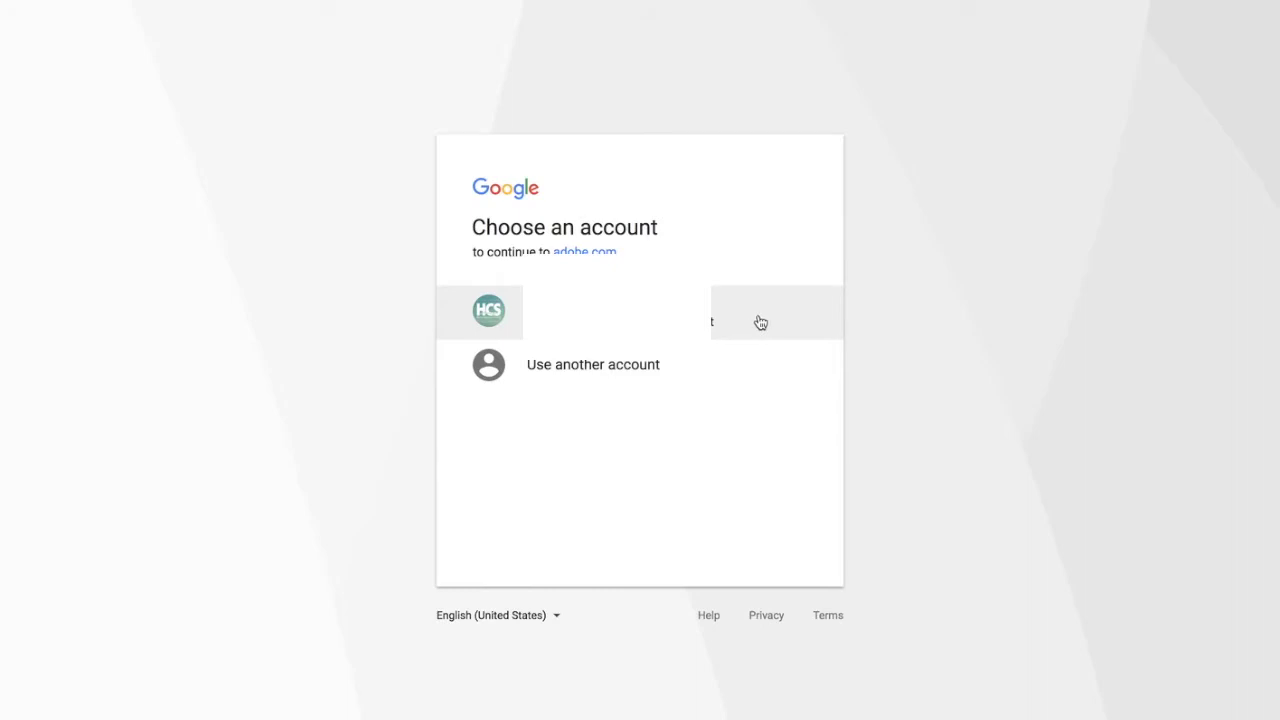
pyautogui.click(760, 322)
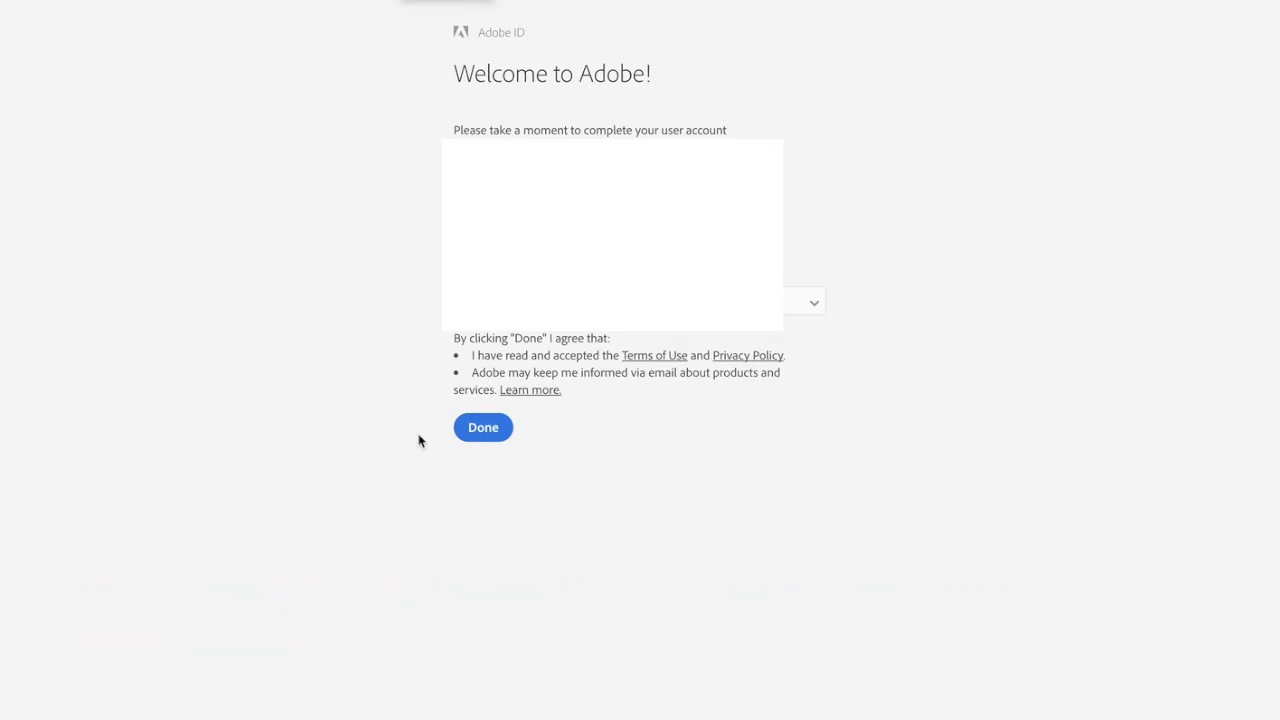
pyautogui.click(484, 428)
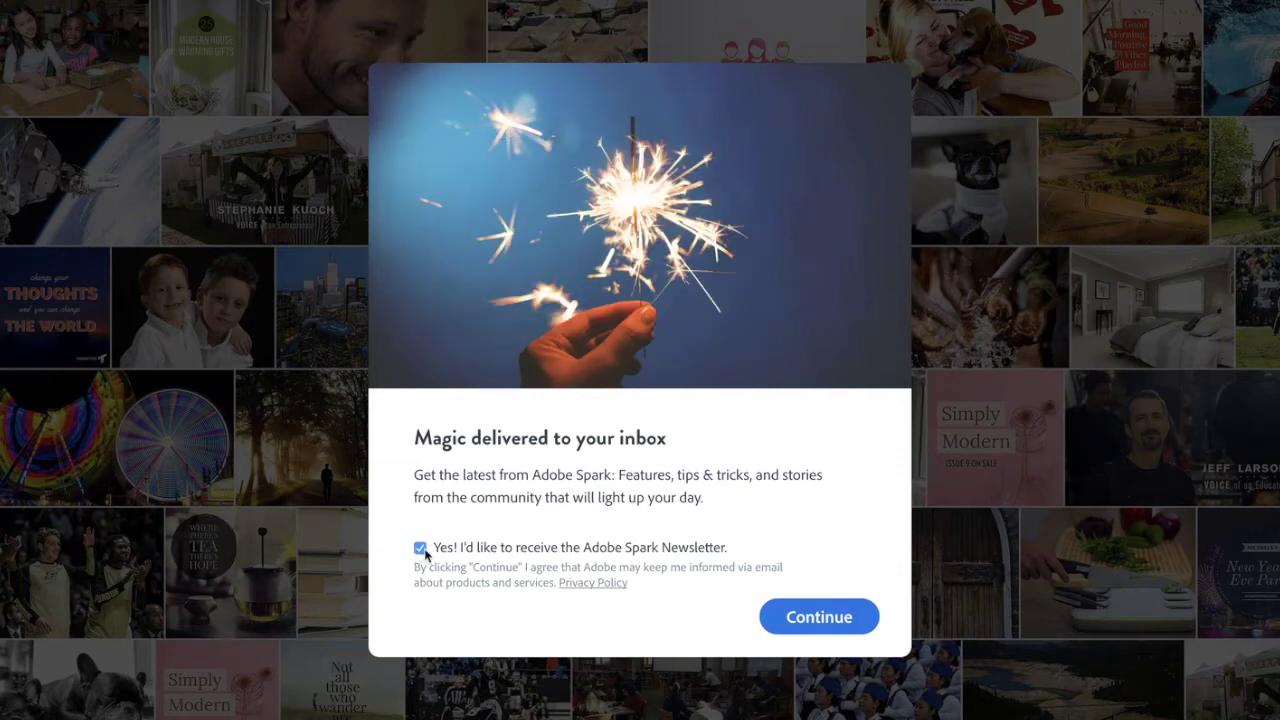
pyautogui.click(830, 626)
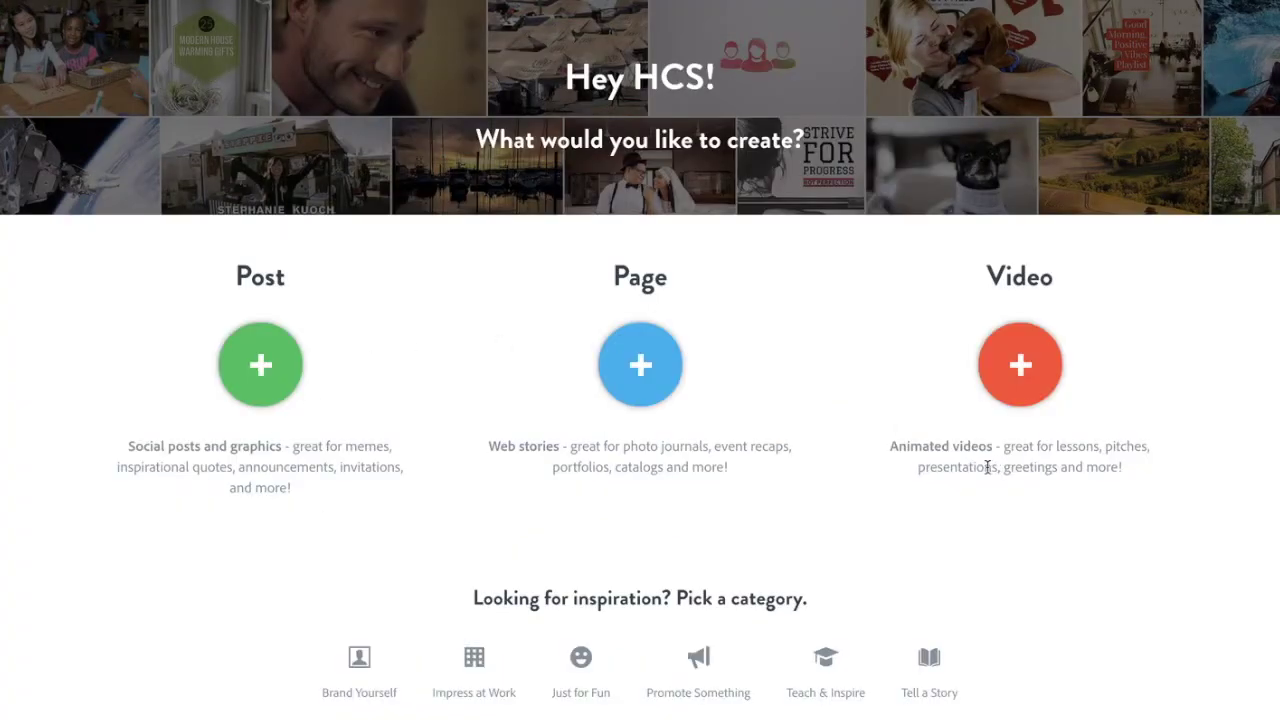
# Start a new Post from the November Lunch Special Facebook Ad template in the Food category.
pyautogui.click(277, 388)
pyautogui.scroll(-5, 708, 494)
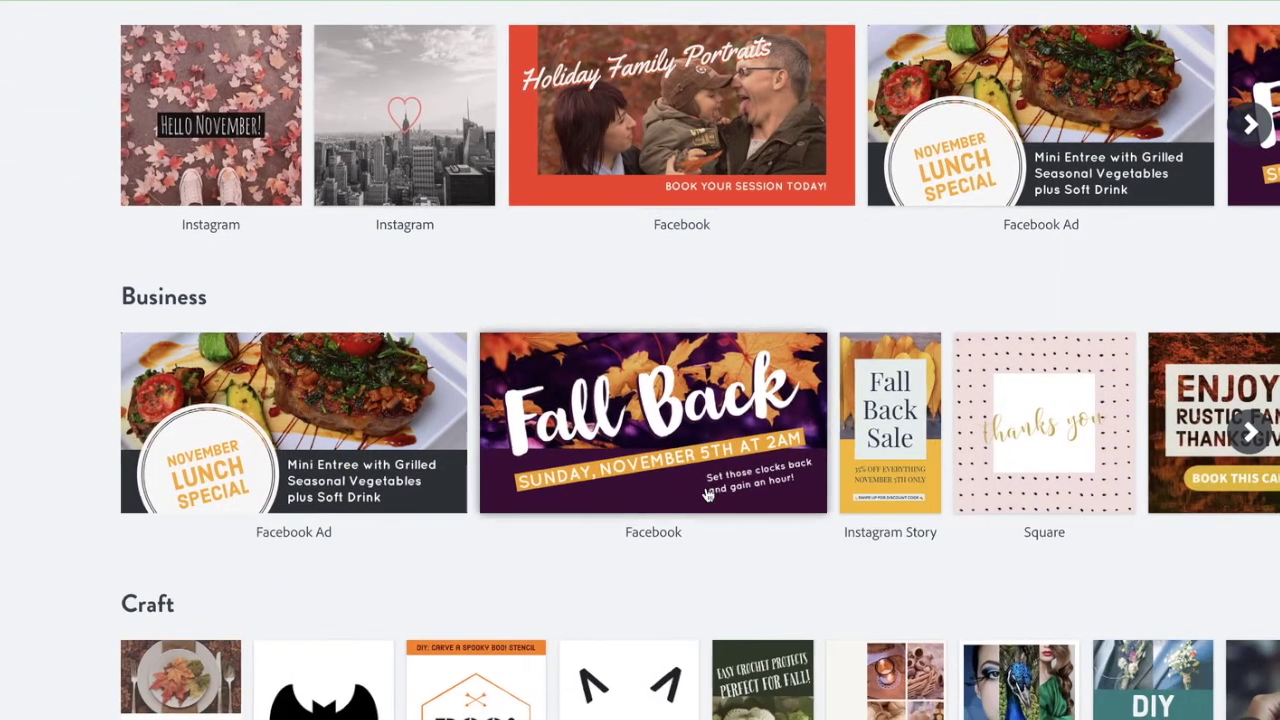
pyautogui.scroll(-6, 707, 494)
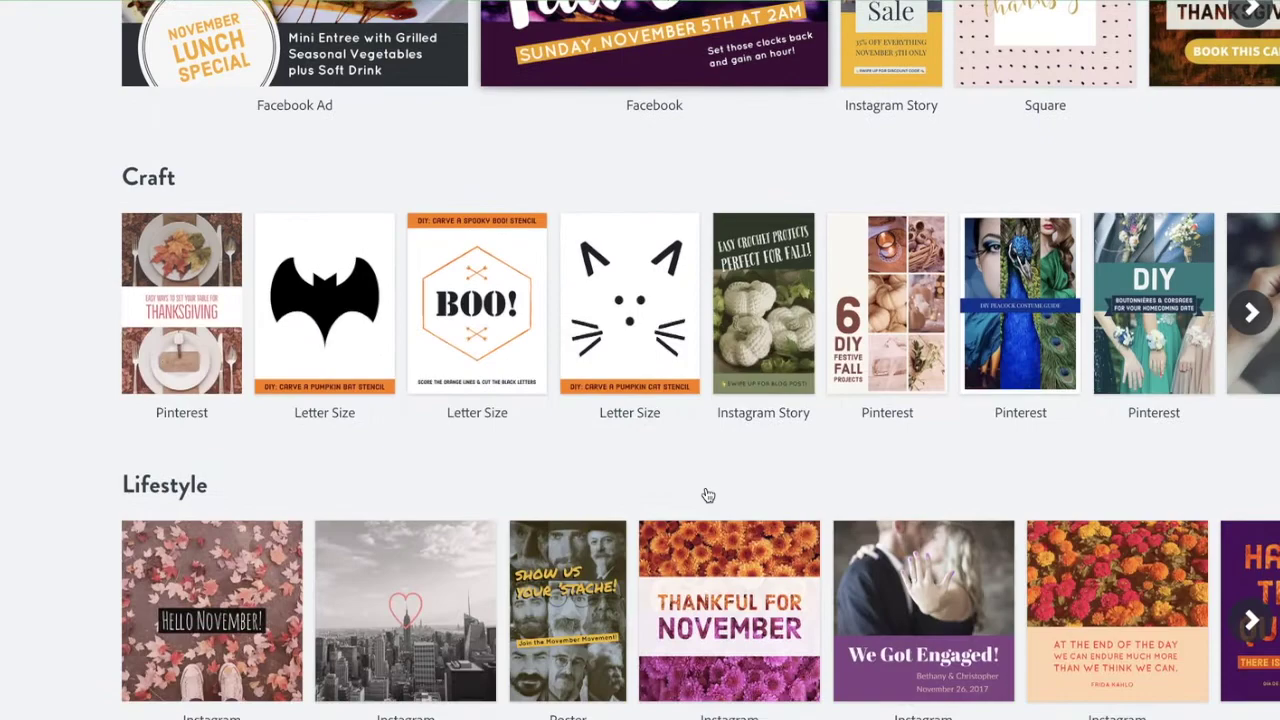
pyautogui.scroll(-7, 707, 494)
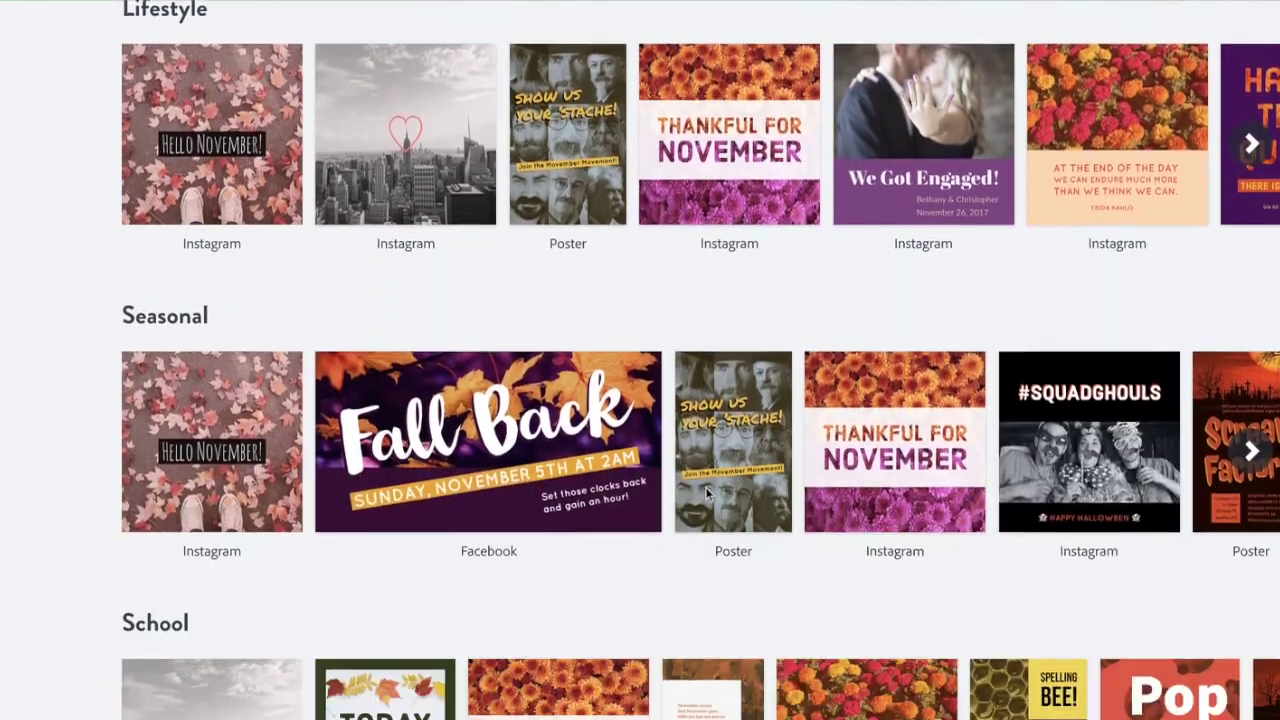
pyautogui.scroll(-8, 707, 494)
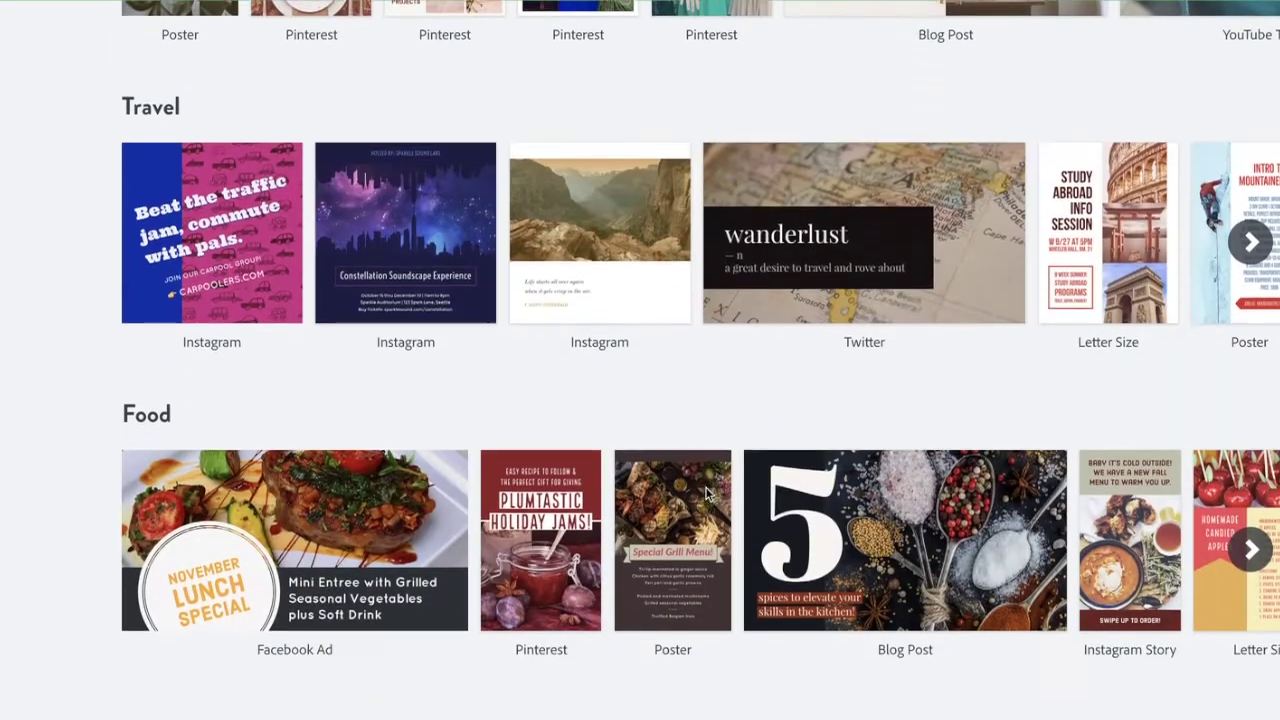
pyautogui.scroll(1, 707, 494)
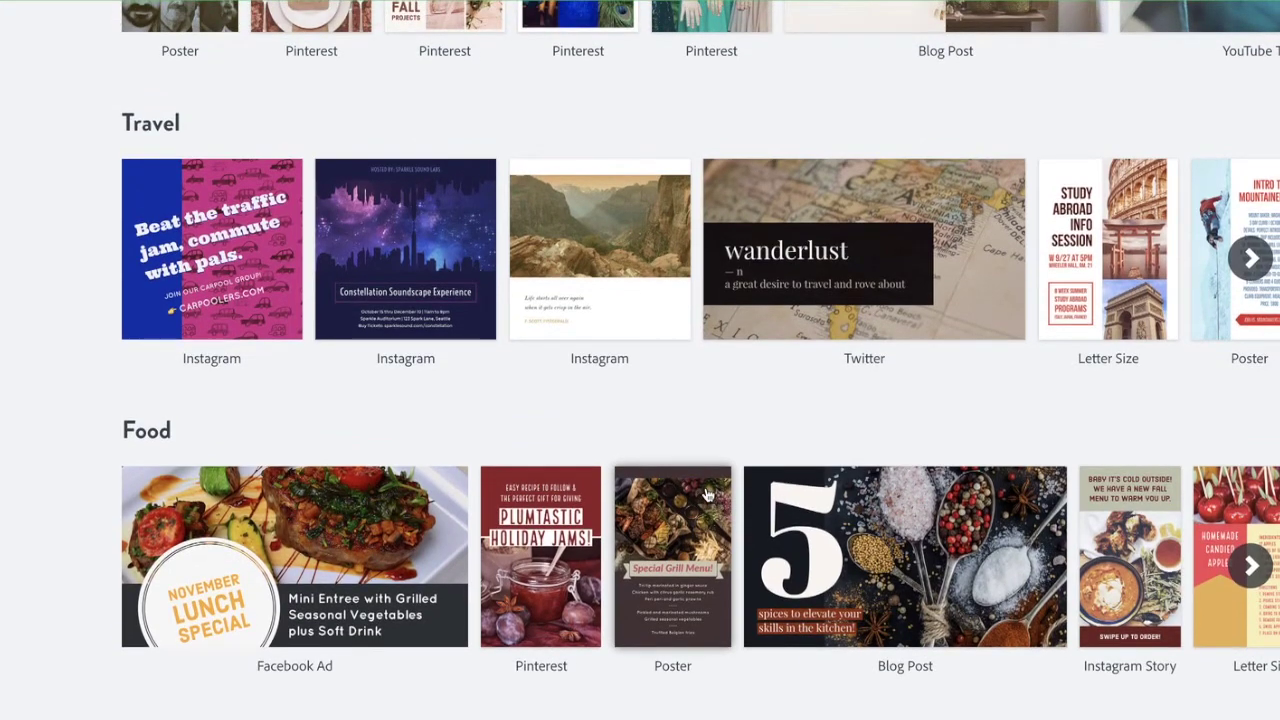
pyautogui.click(358, 538)
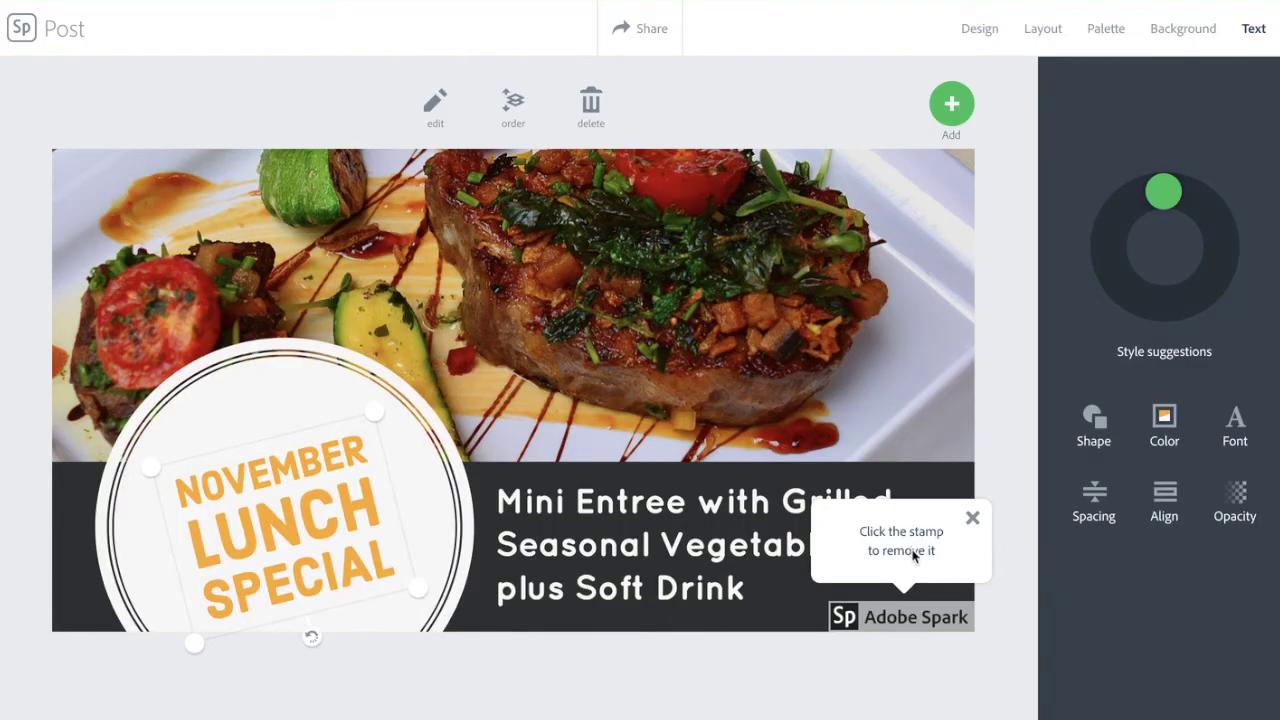
# Remove the Adobe Spark stamp, color the title's dark band teal, and open the title for editing.
pyautogui.click(914, 614)
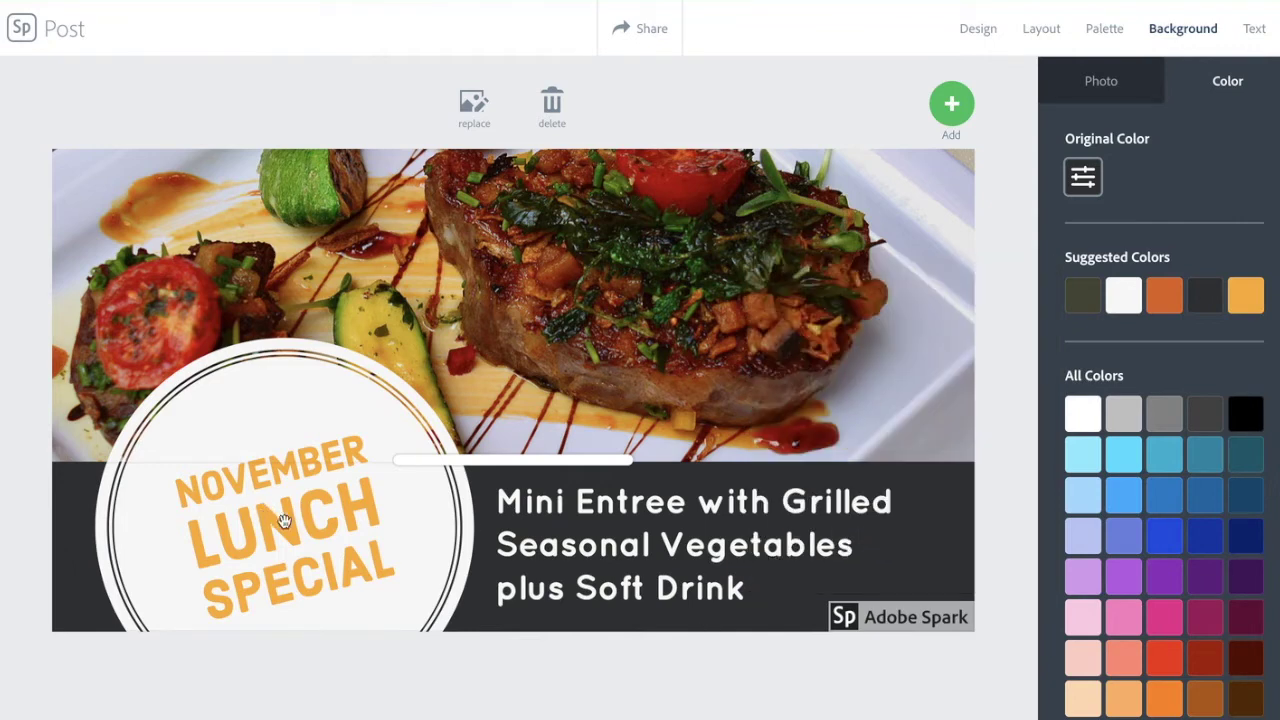
pyautogui.click(284, 521)
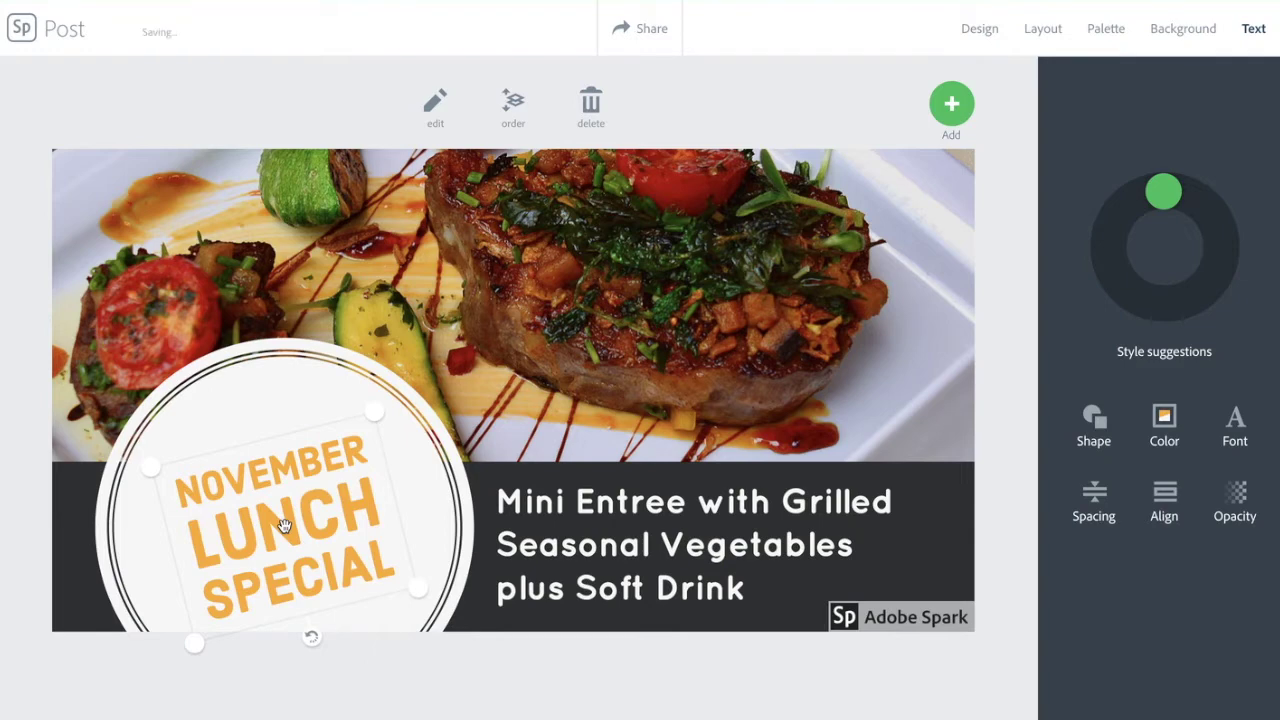
pyautogui.click(284, 525)
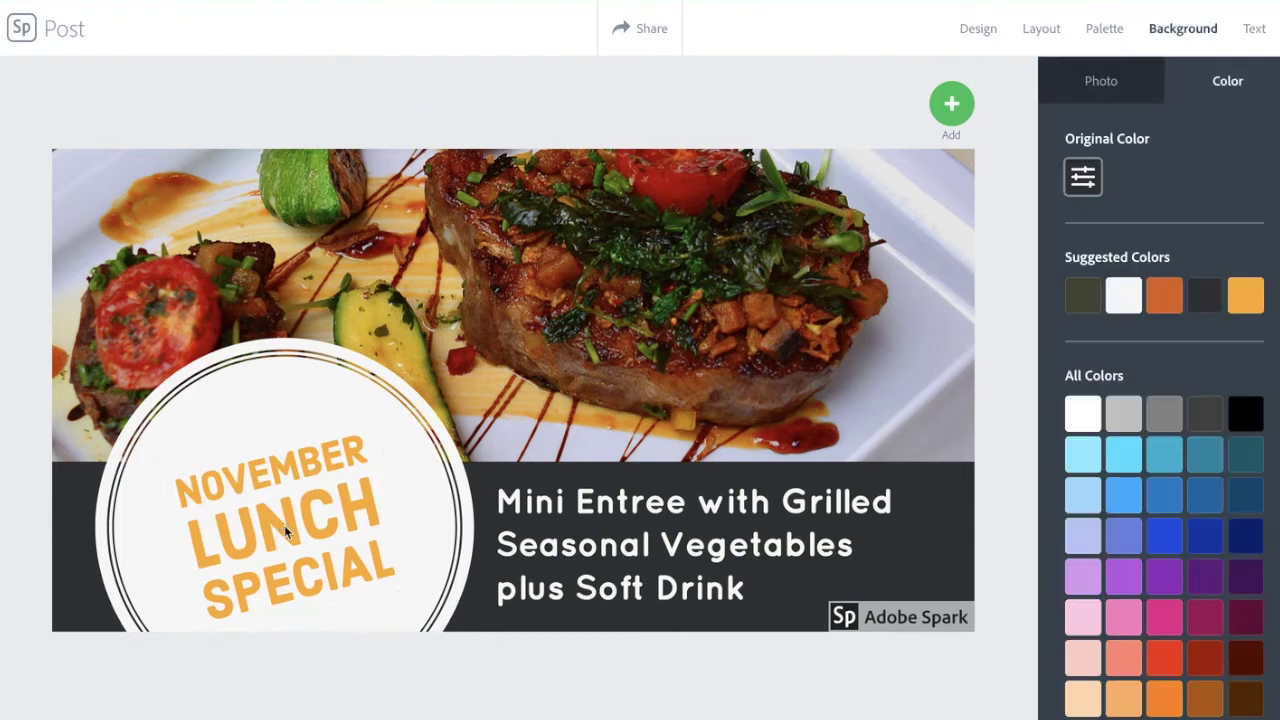
pyautogui.click(1165, 456)
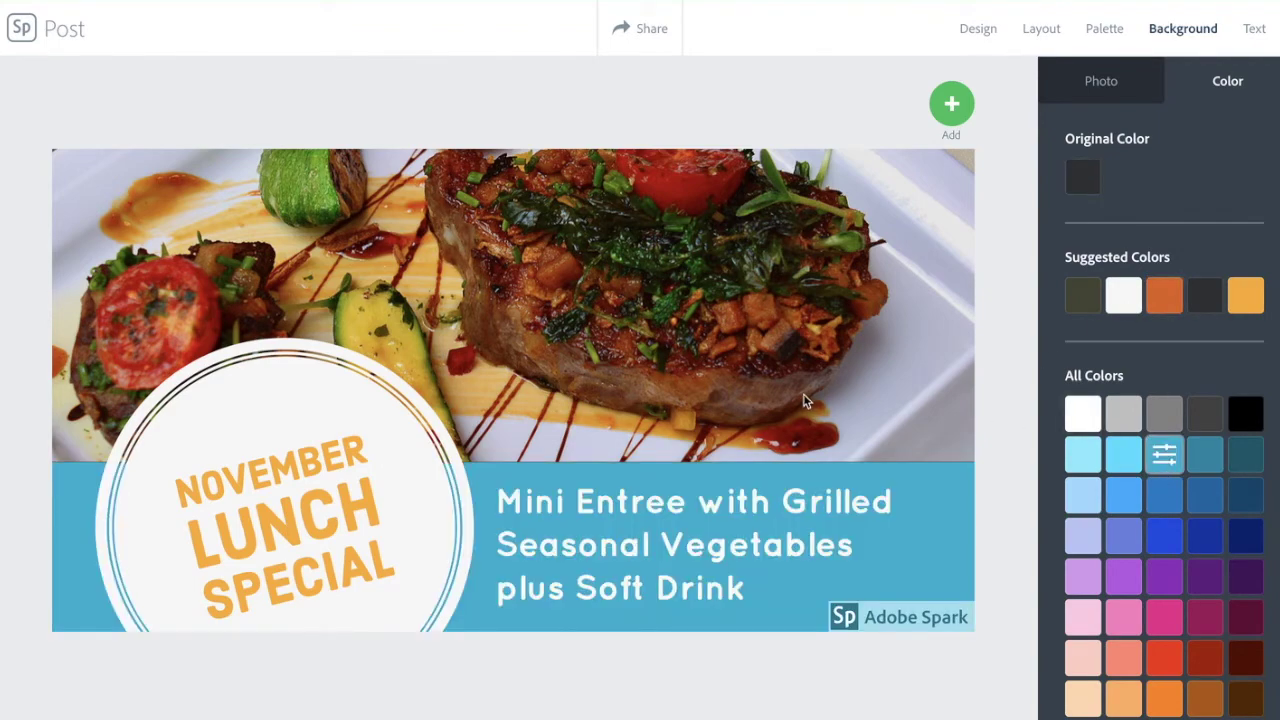
pyautogui.click(290, 527)
pyautogui.click(292, 528)
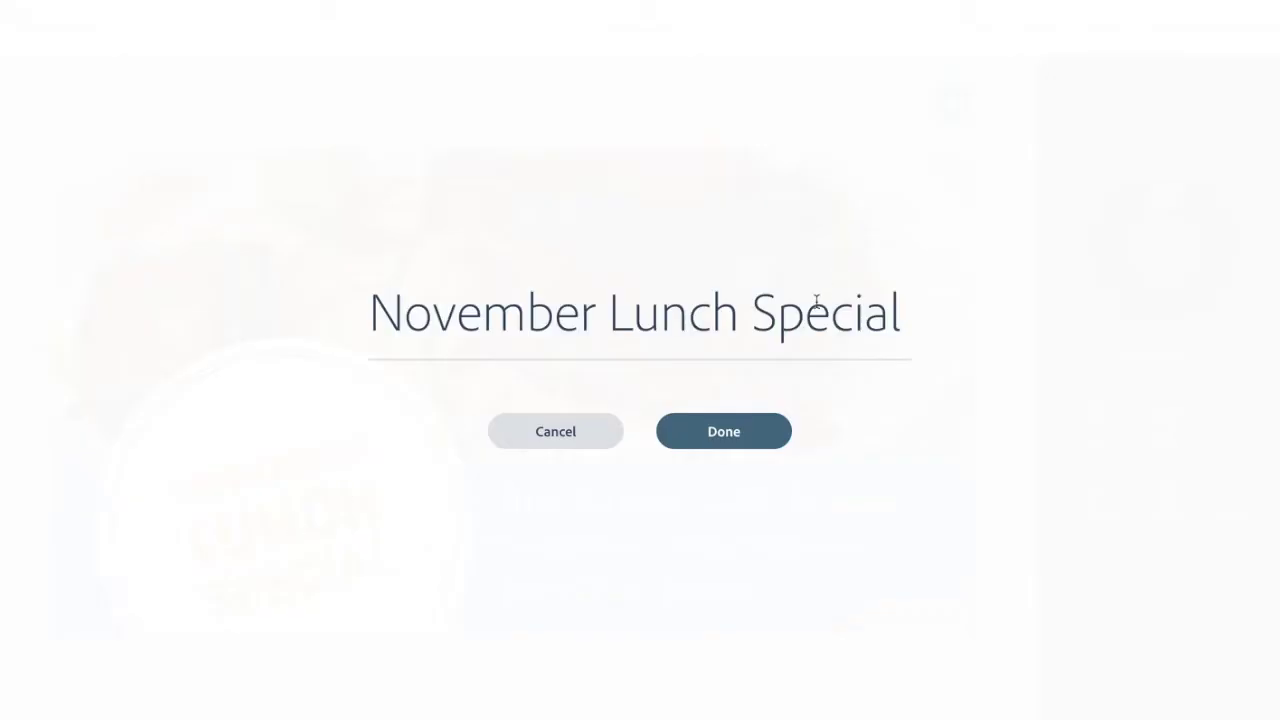
# Retitle to 'All About the Reformation' and replace the body with 'The Reformation was all about the post Civil War'.
pyautogui.tripleClick(760, 323)
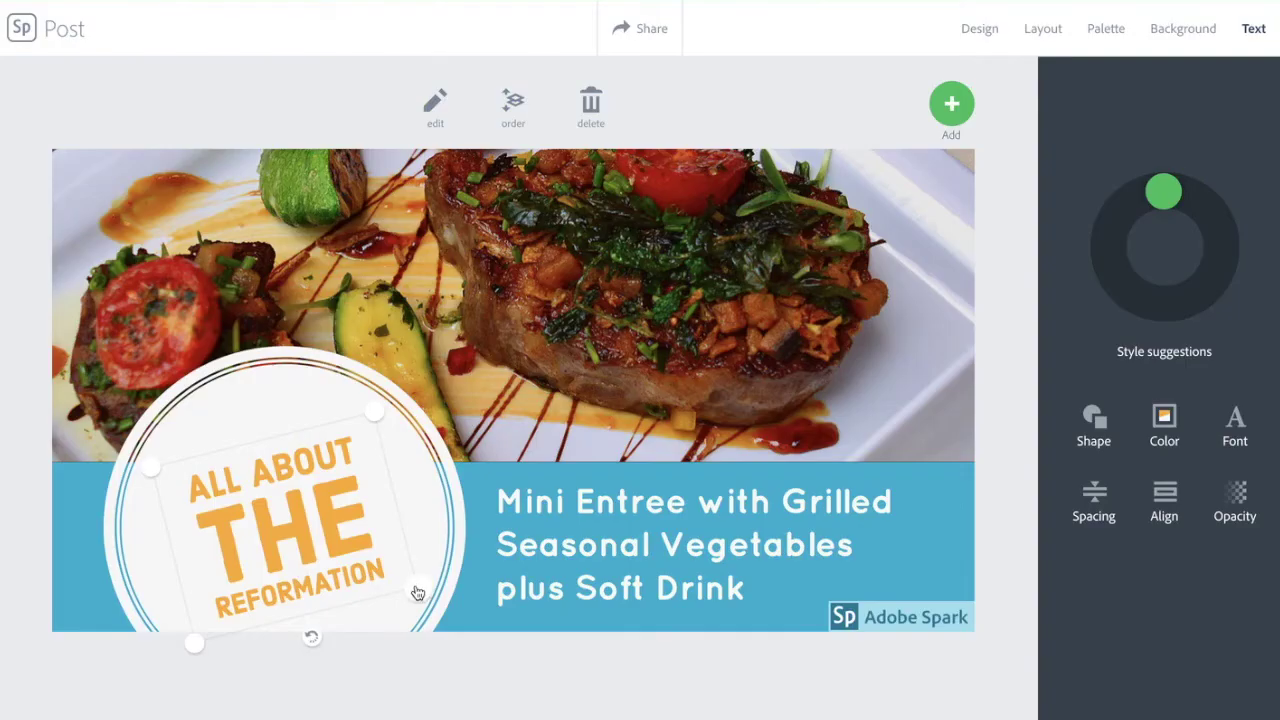
pyautogui.moveTo(385, 580); pyautogui.dragTo(350, 531)
pyautogui.doubleClick(586, 551)
pyautogui.click(652, 250)
pyautogui.click(684, 248)
pyautogui.moveTo(684, 248); pyautogui.dragTo(308, 136)
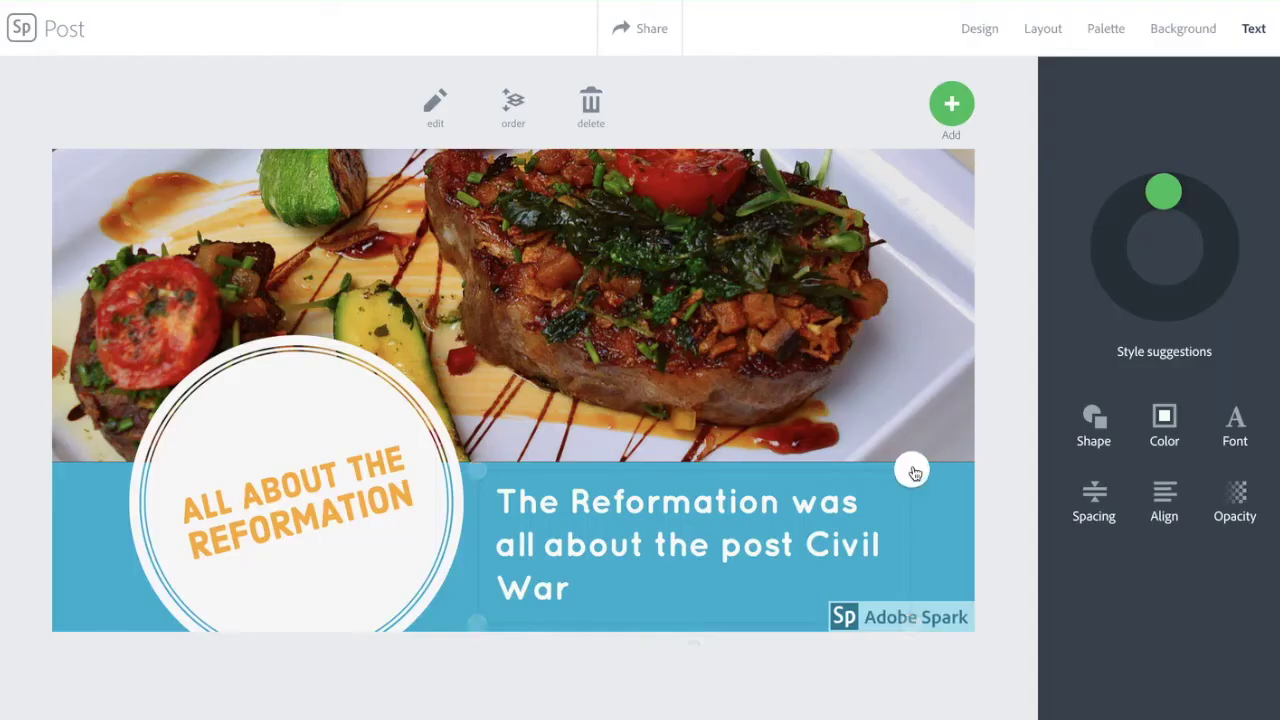
pyautogui.moveTo(909, 469); pyautogui.dragTo(968, 490)
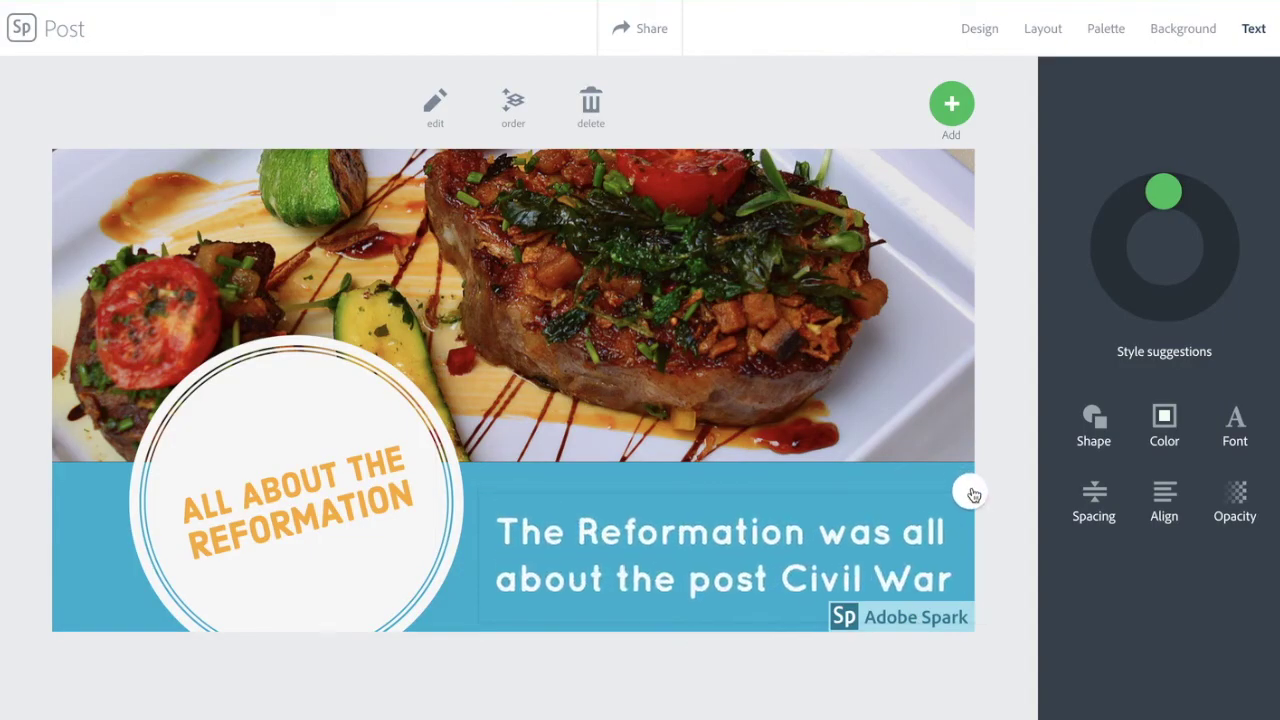
# Nudge the body text box up slightly and keep it level along the guide.
pyautogui.moveTo(771, 531); pyautogui.dragTo(754, 521)
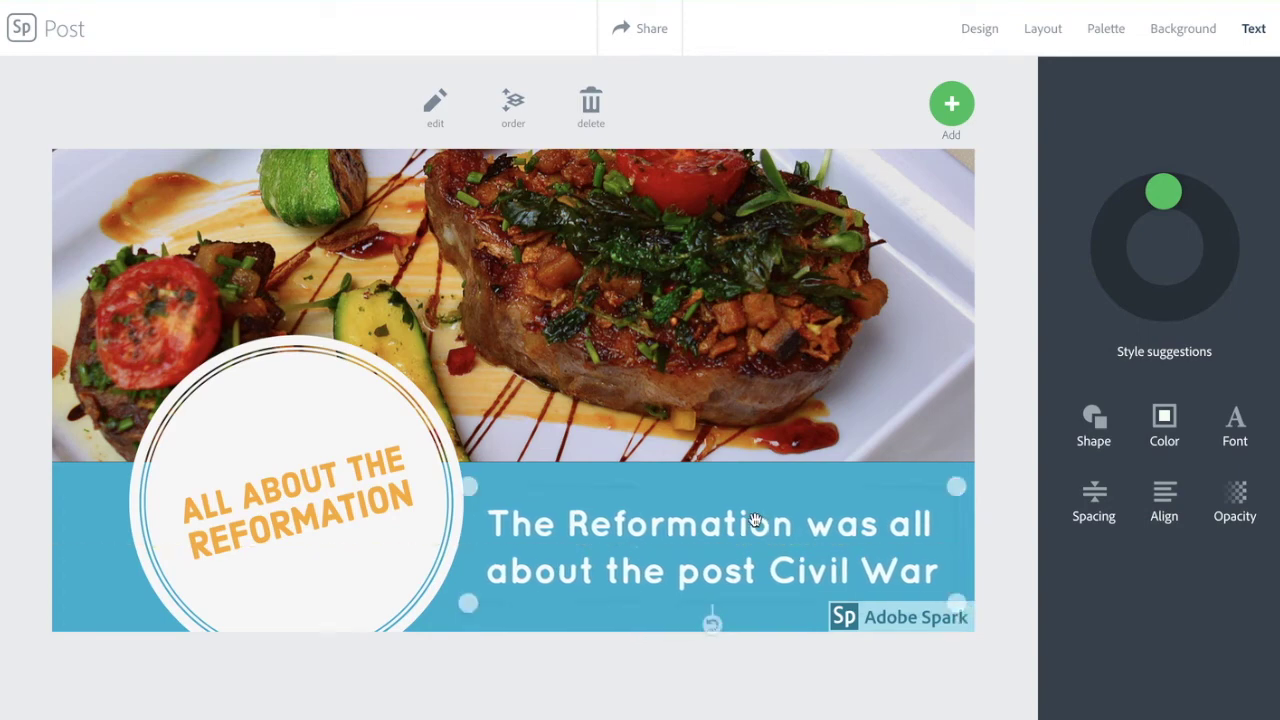
pyautogui.moveTo(713, 635)
pyautogui.mouseDown()
pyautogui.moveTo(703, 631)
pyautogui.moveTo(731, 626)
pyautogui.moveTo(713, 633)
pyautogui.mouseUp()
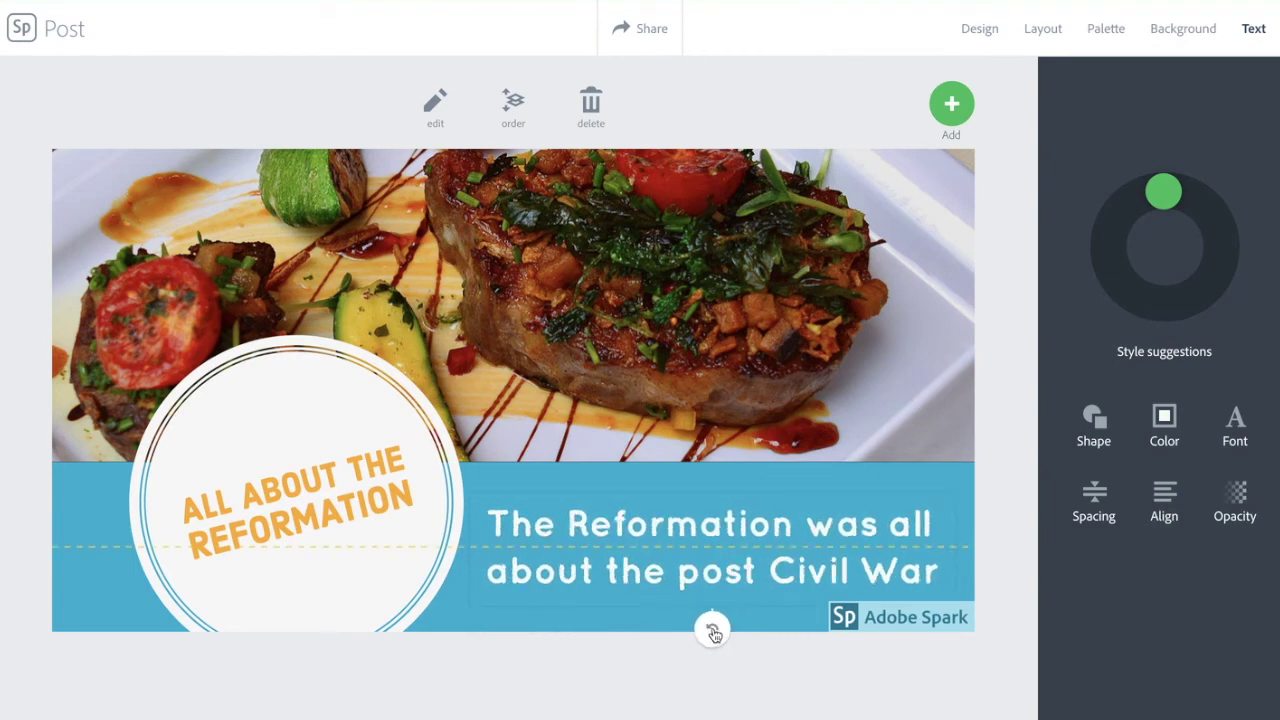
pyautogui.moveTo(713, 633); pyautogui.dragTo(712, 630)
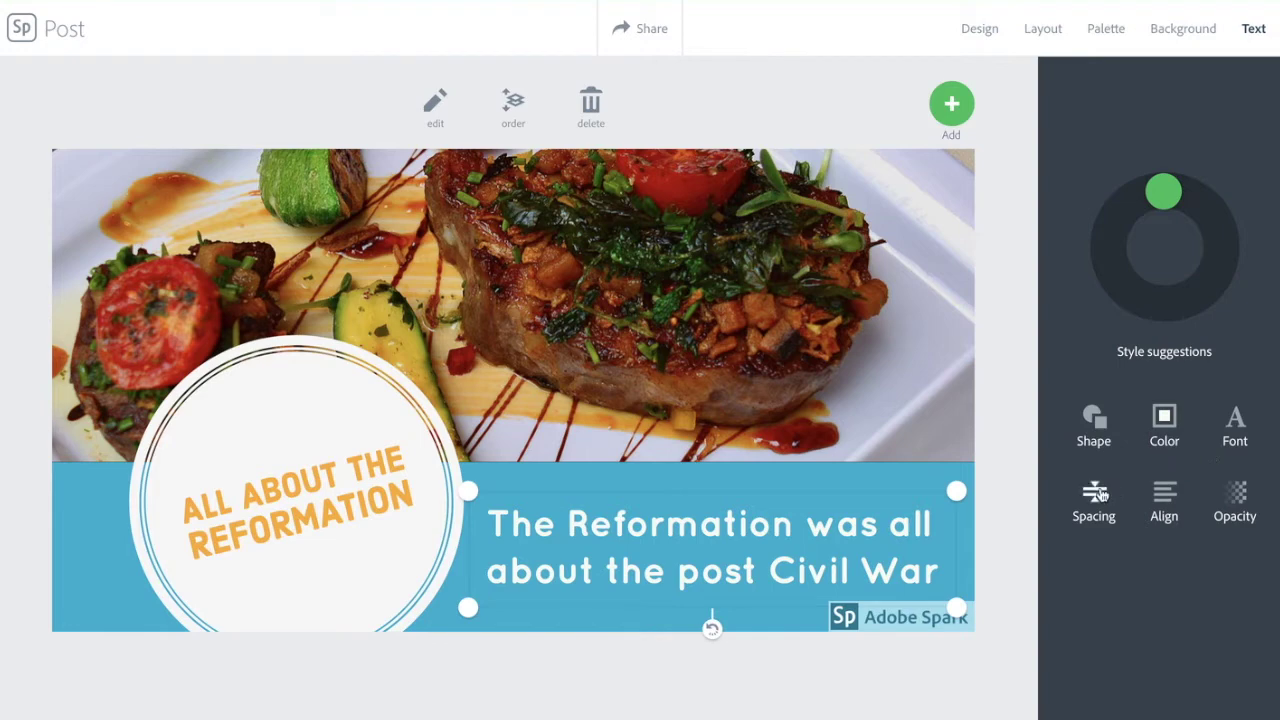
# Set the body text to 70% opacity and color it blue.
pyautogui.click(1236, 497)
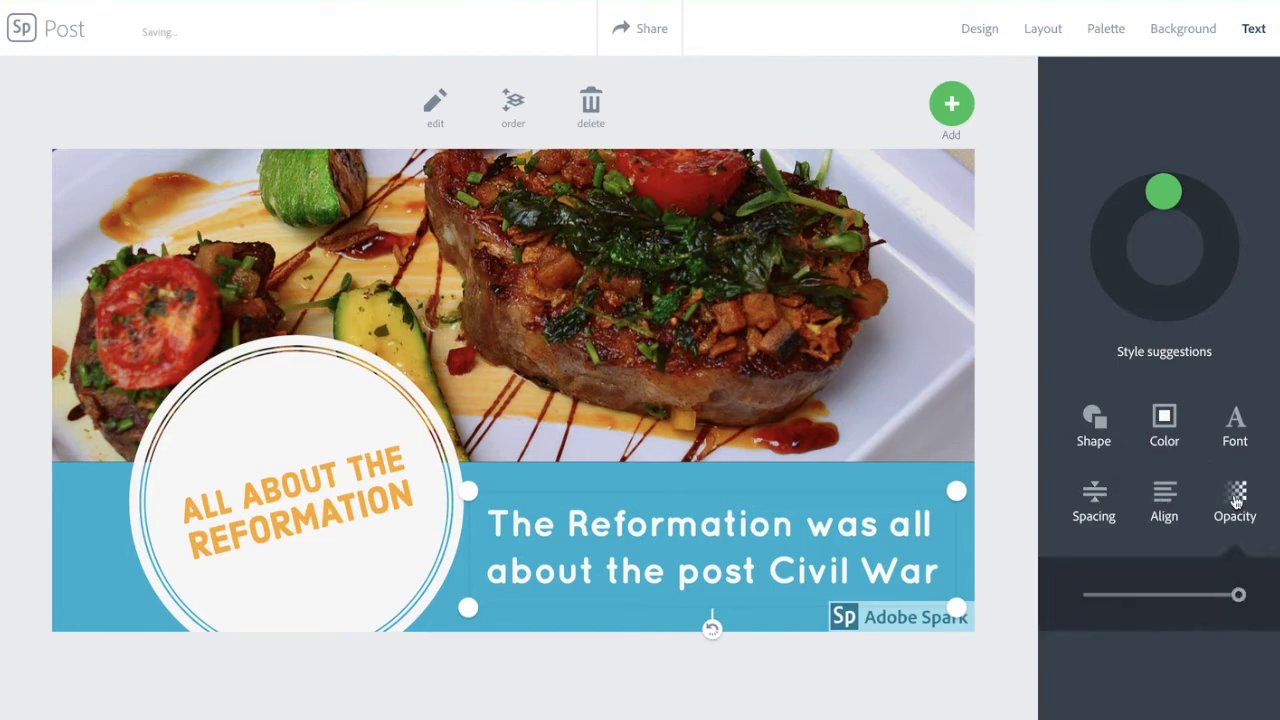
pyautogui.moveTo(1238, 596); pyautogui.dragTo(1187, 597)
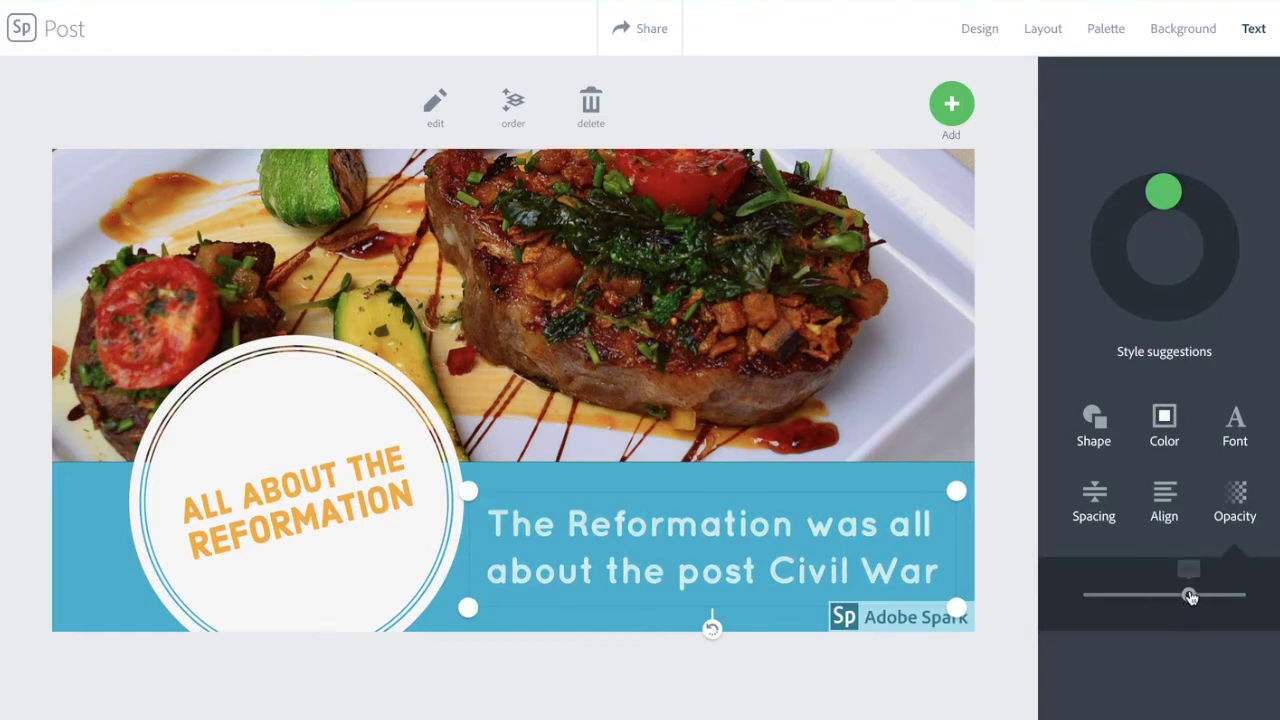
pyautogui.click(1161, 424)
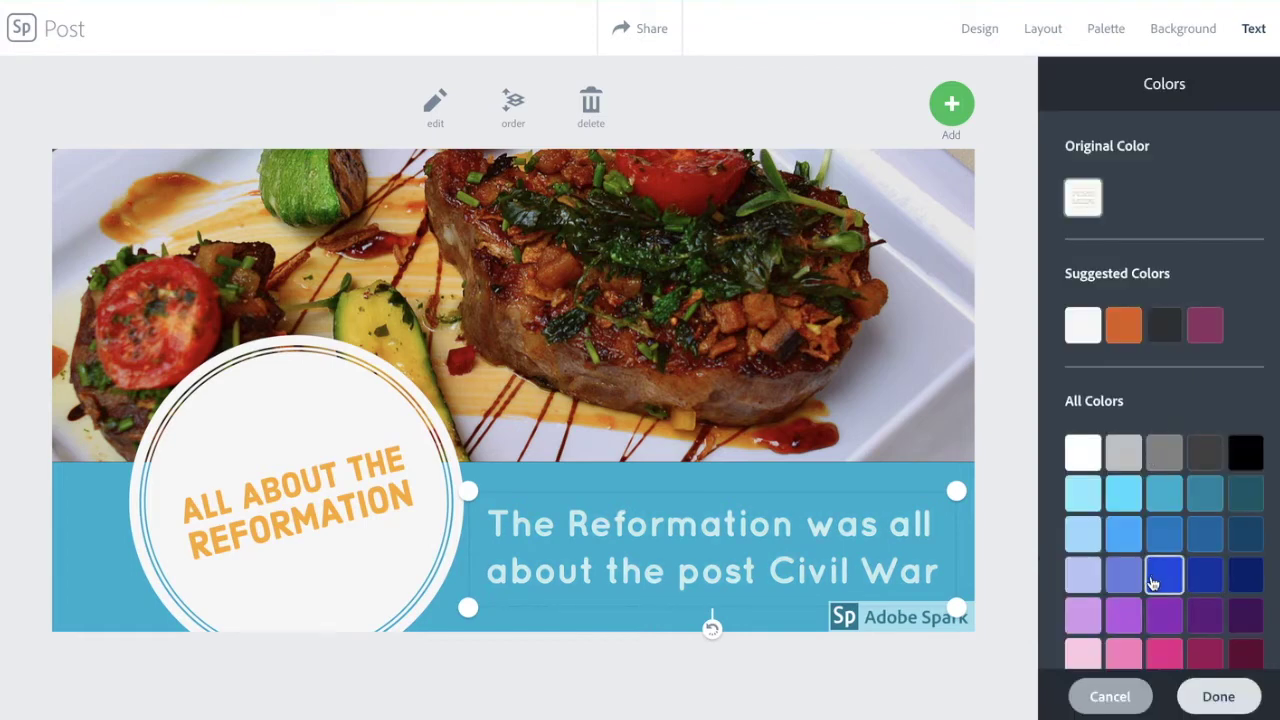
pyautogui.click(1153, 584)
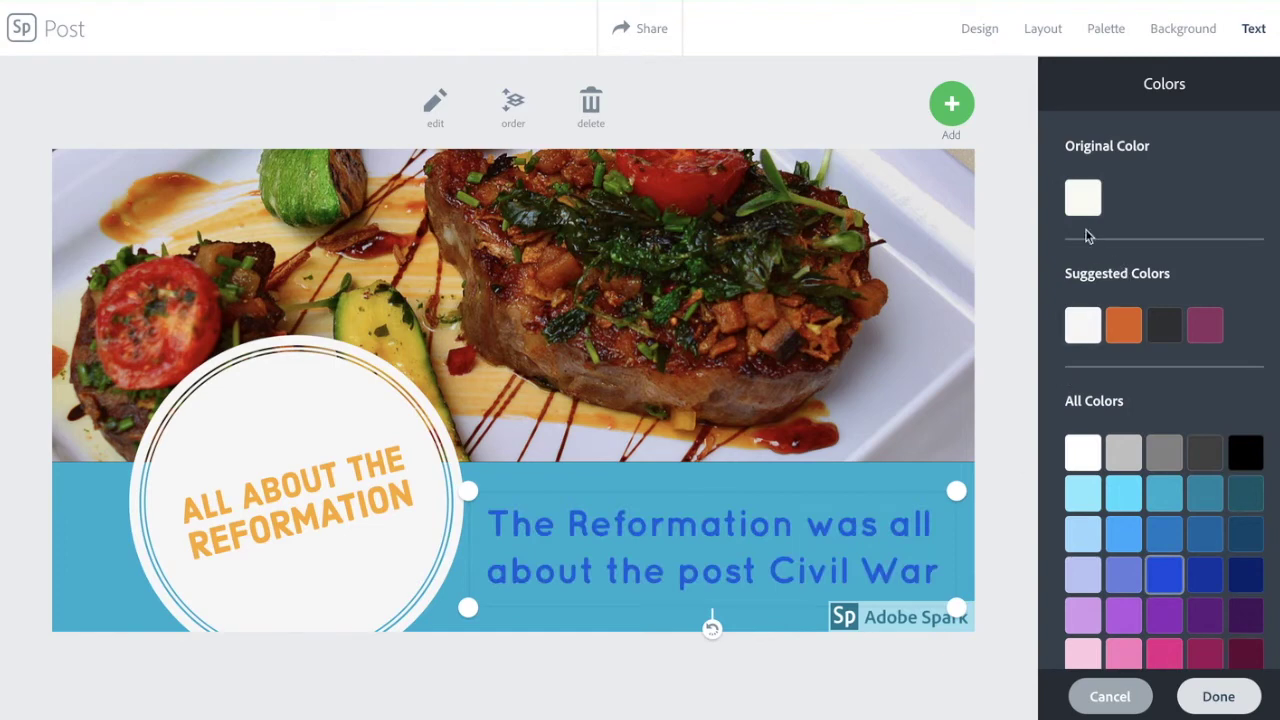
# Apply the black-and-white Shiro filter to the food background photo.
pyautogui.click(712, 527)
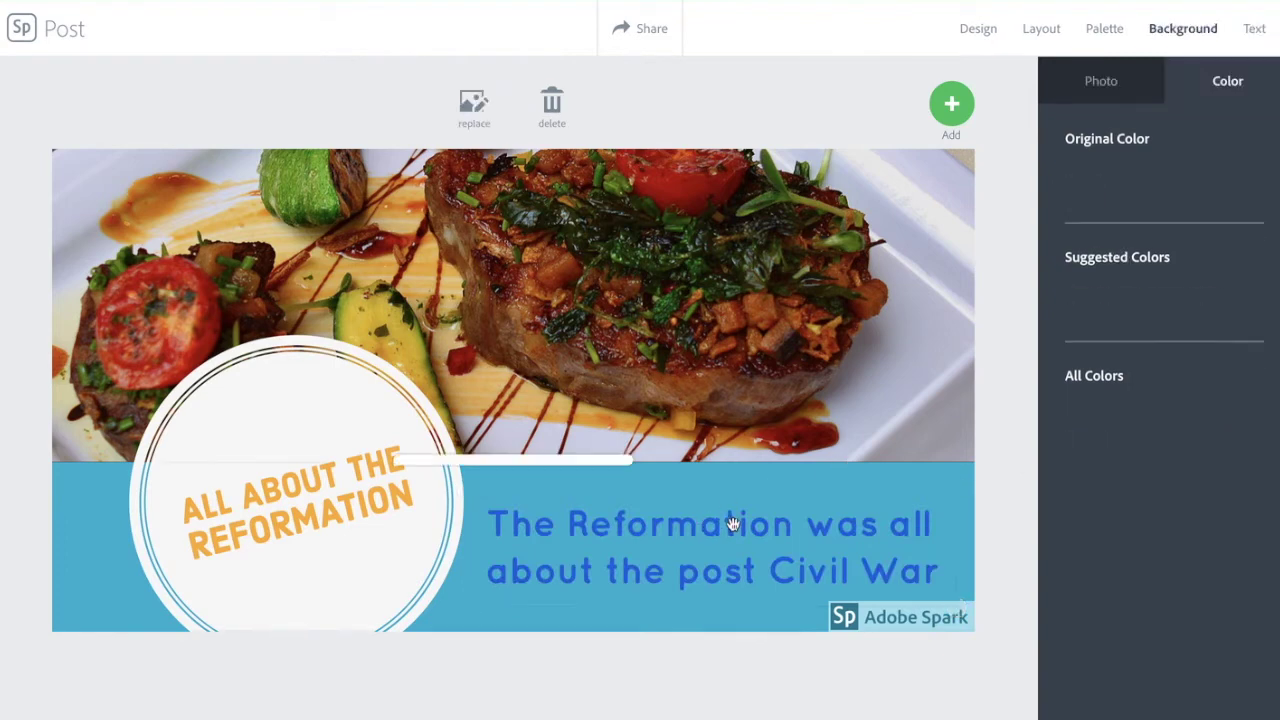
pyautogui.click(765, 258)
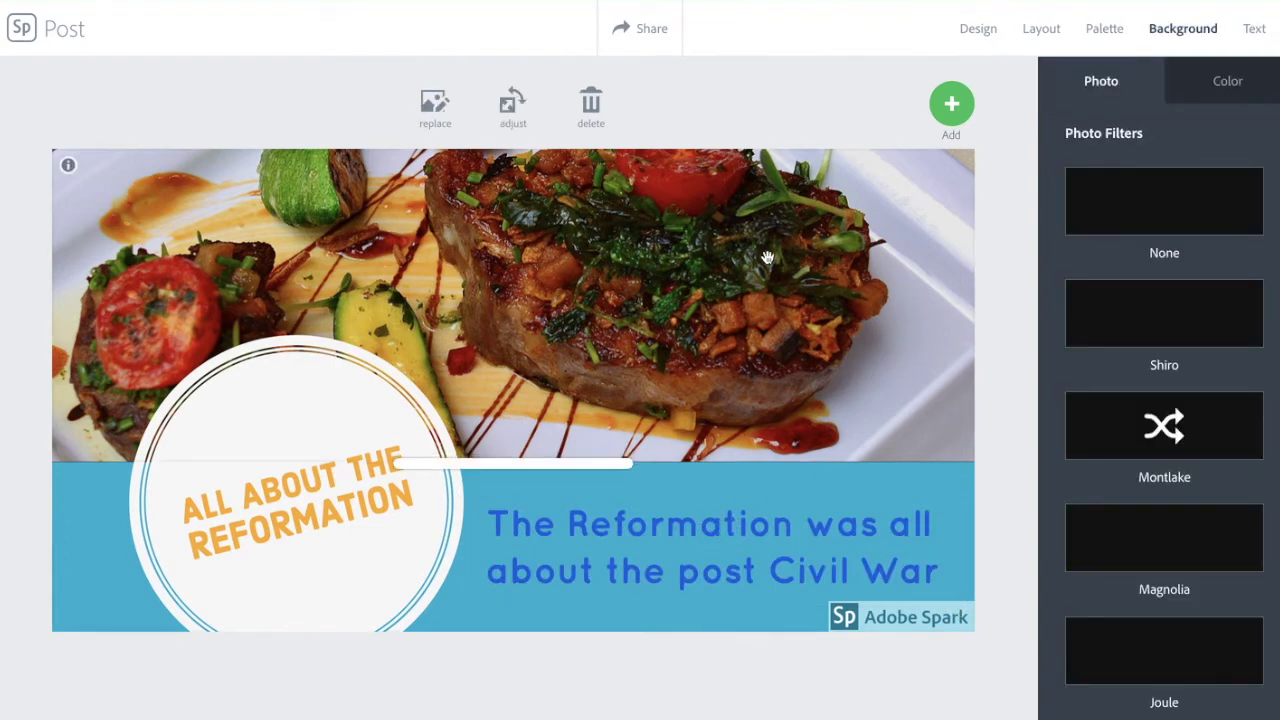
pyautogui.click(1199, 307)
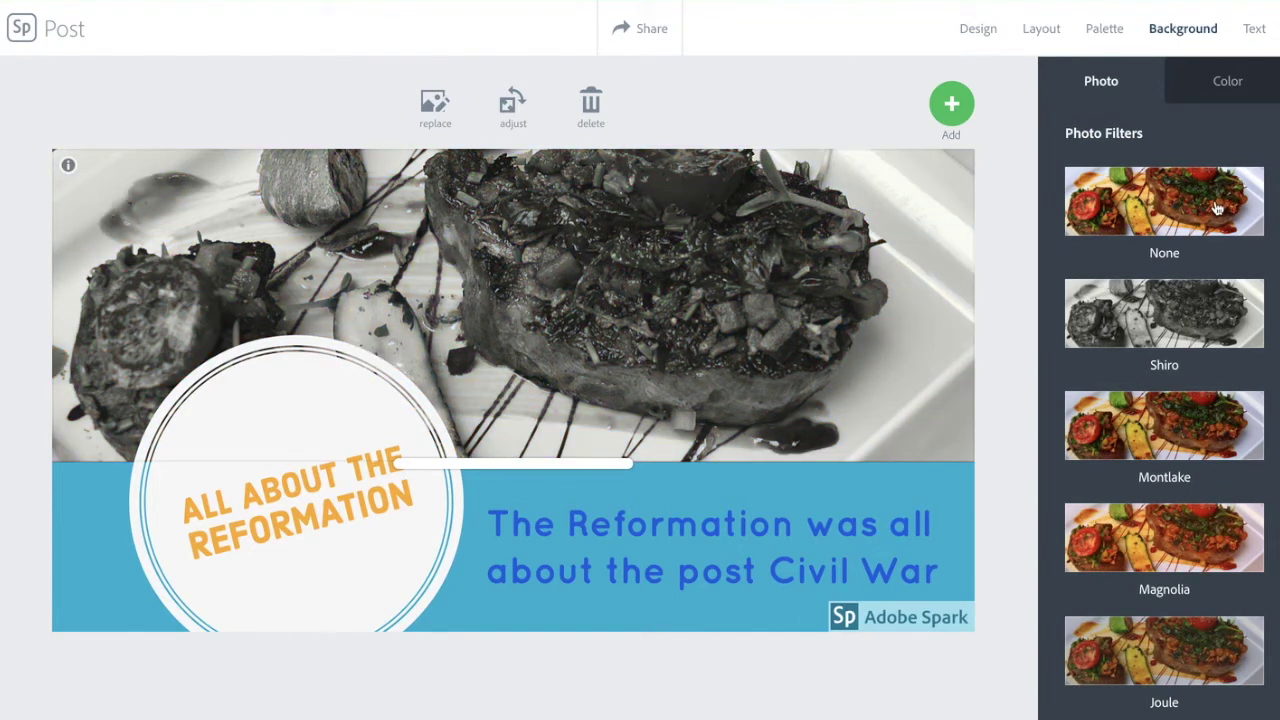
# Try a solid colour background, keep the photo instead, and bring up replacement photo sources.
pyautogui.click(1238, 85)
pyautogui.click(1210, 180)
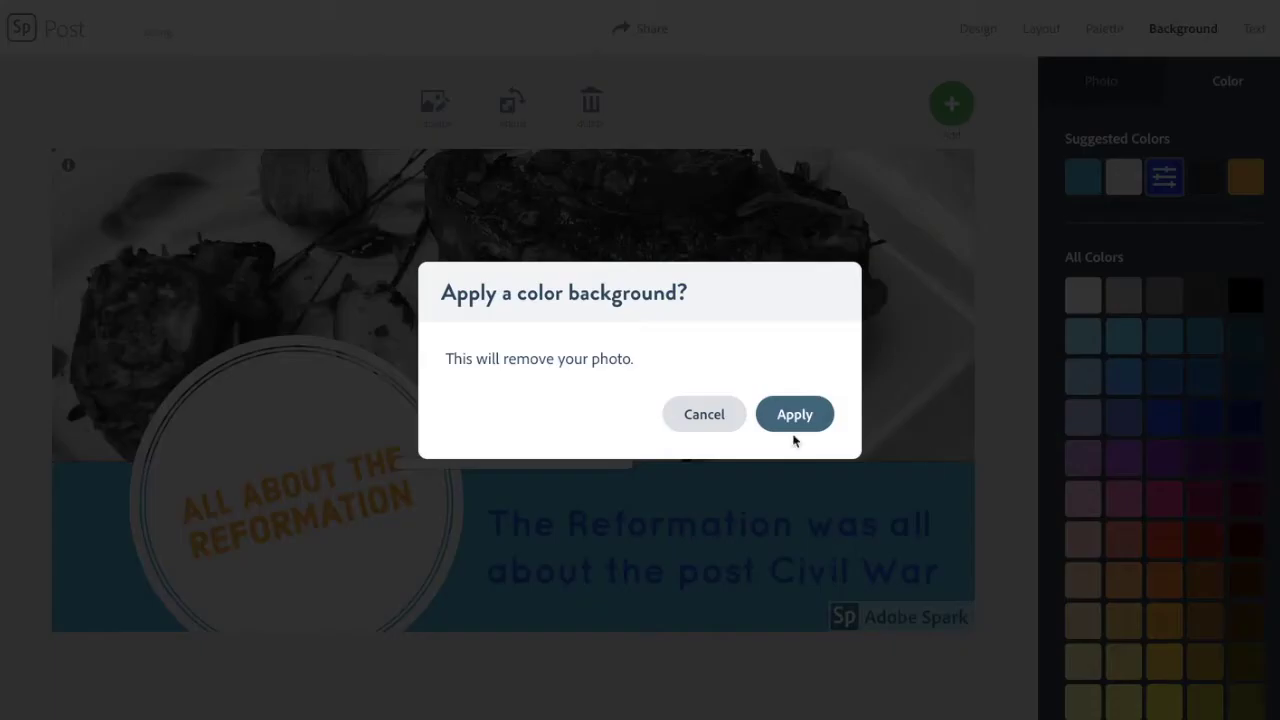
pyautogui.click(703, 418)
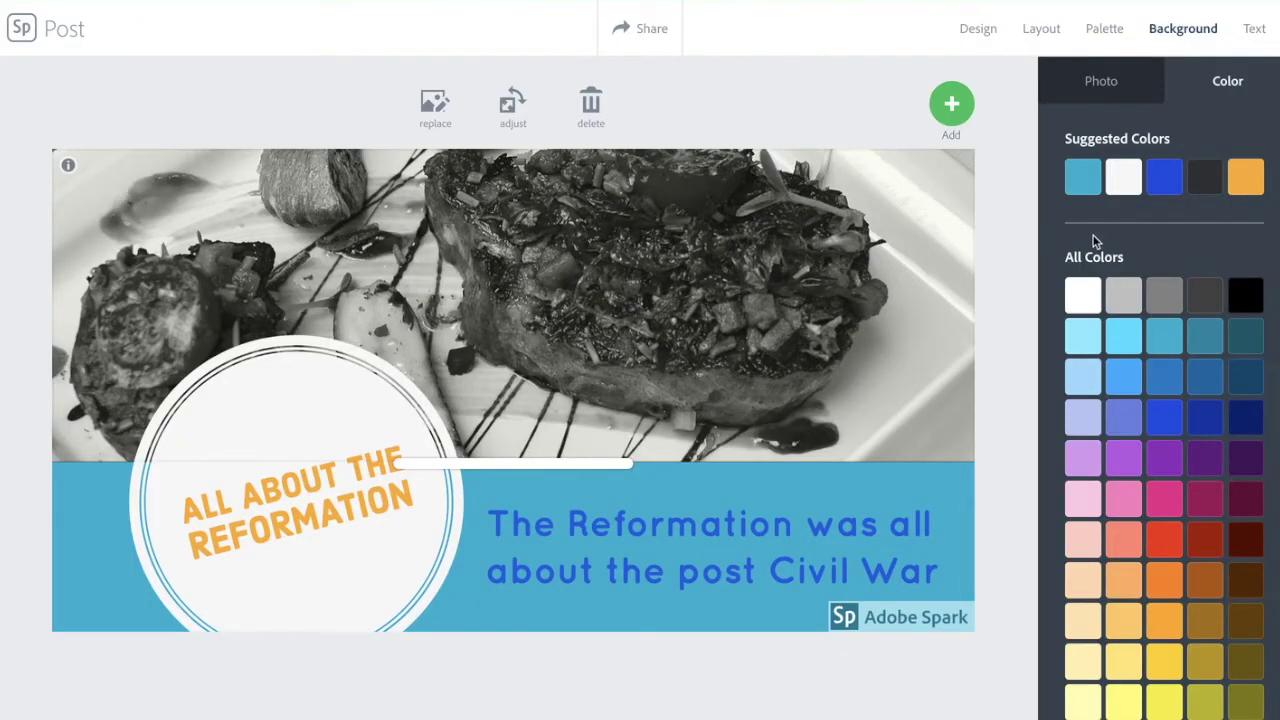
pyautogui.click(435, 105)
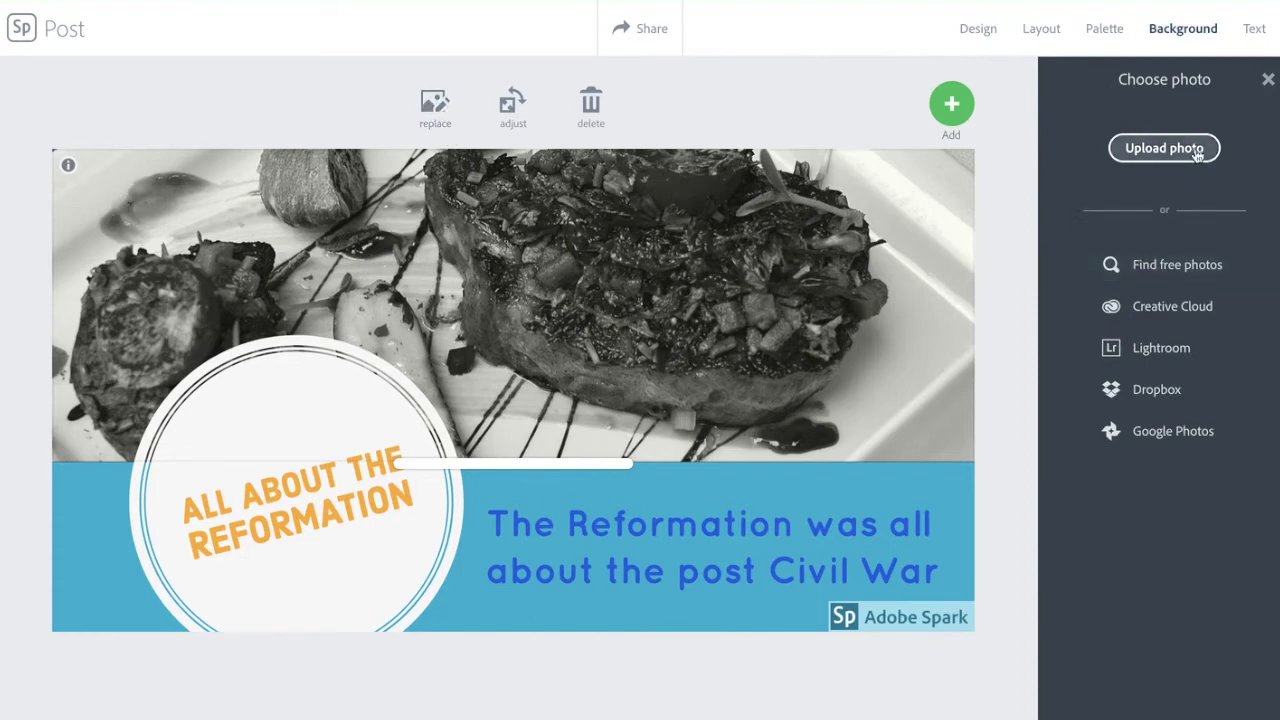
# Search free photos for 'reformation' and set the organ-pipe photo as the background.
pyautogui.click(1210, 279)
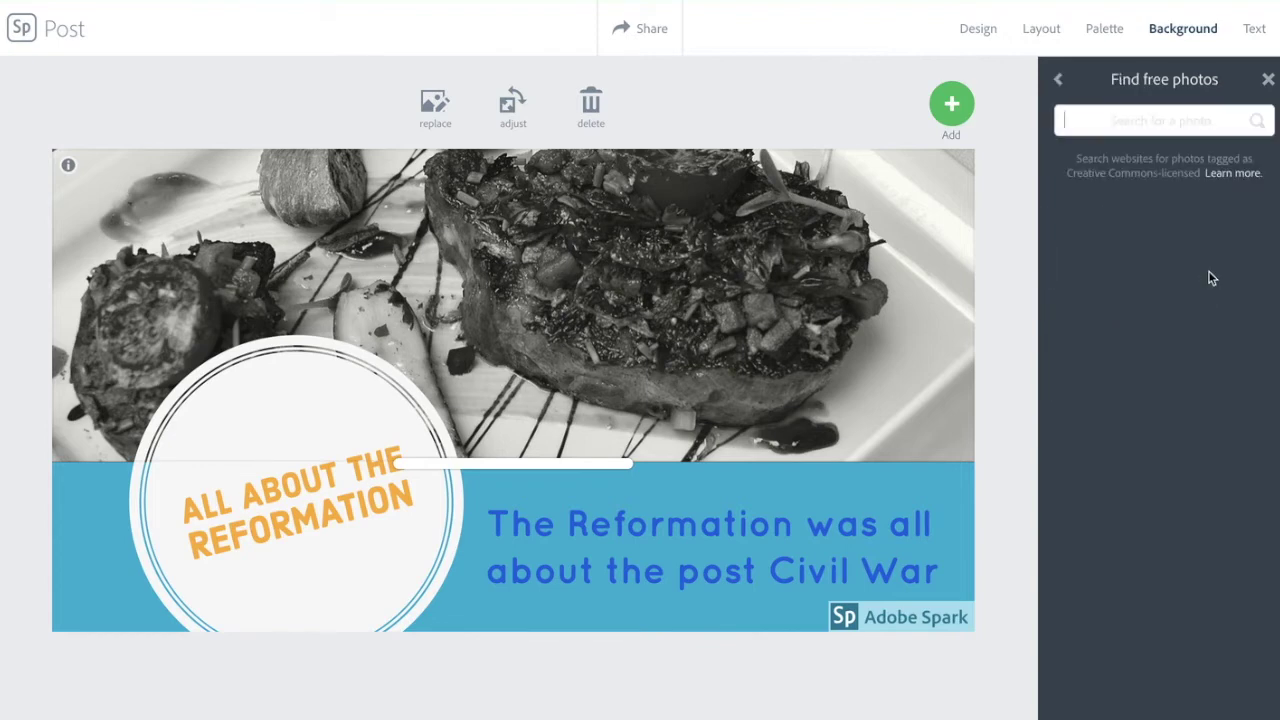
pyautogui.write('reformation')
pyautogui.press('Return')
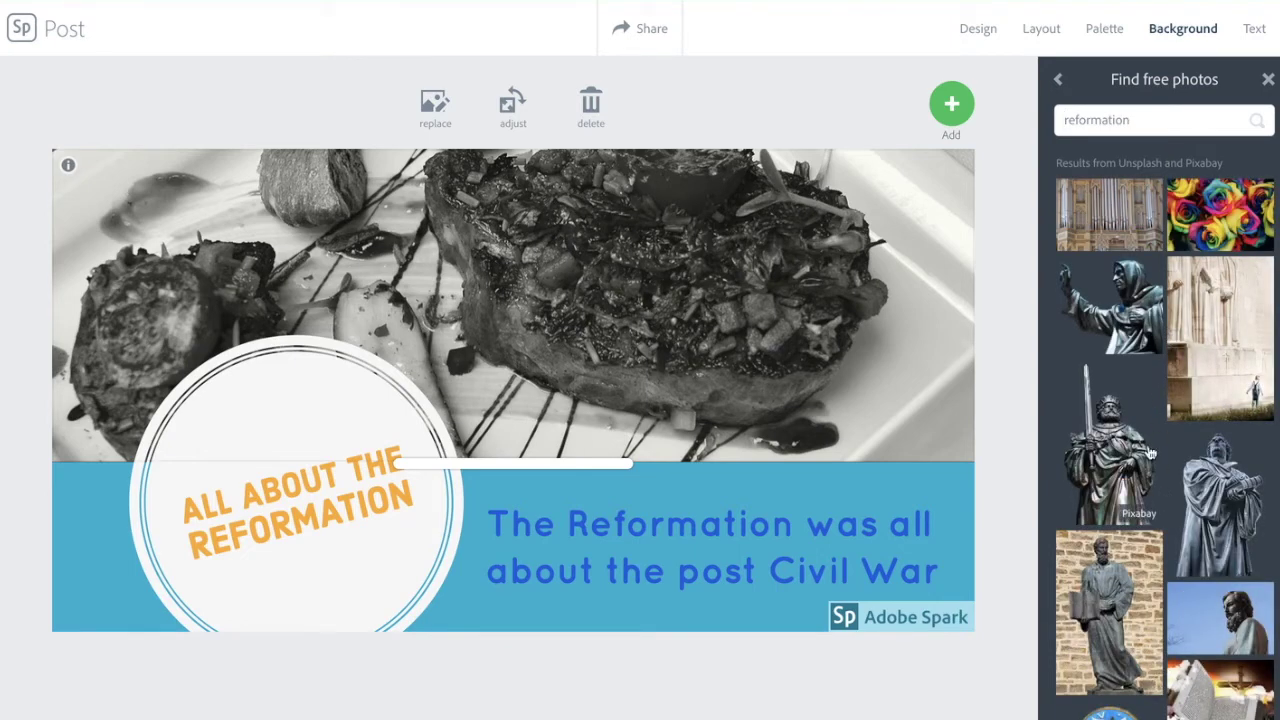
pyautogui.click(1114, 205)
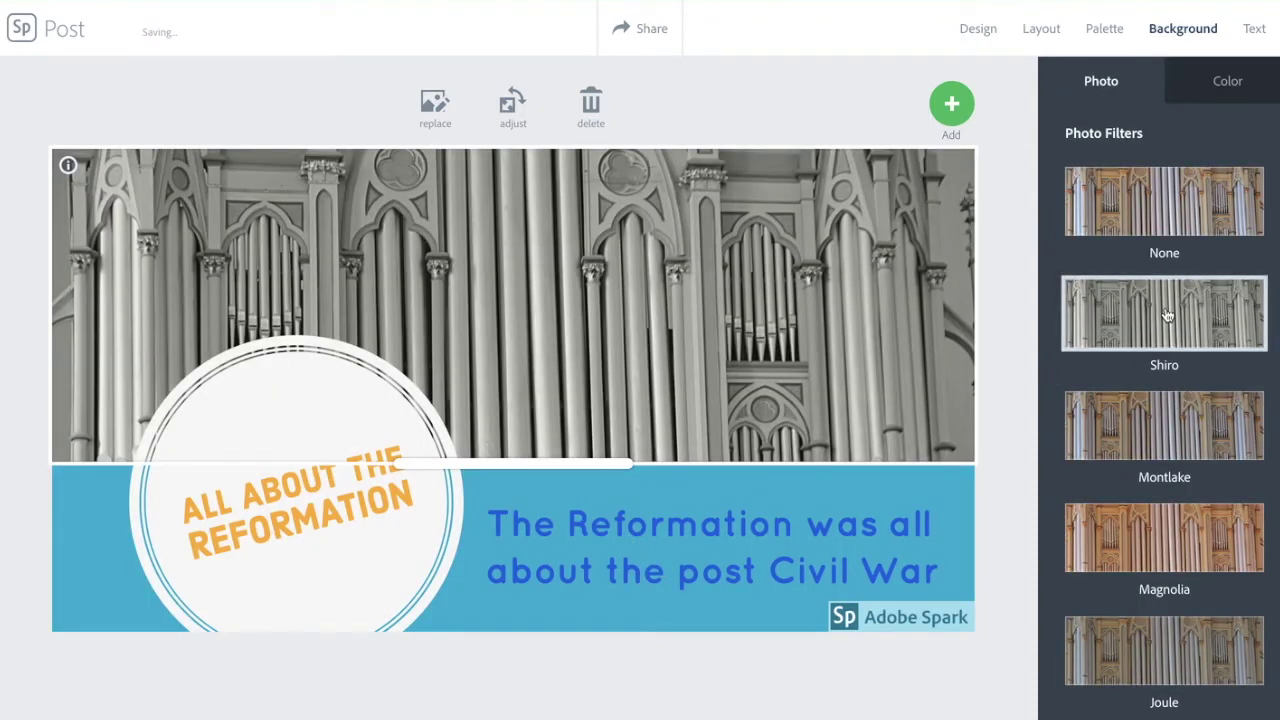
# Apply the Magnolia filter and zoom the organ photo in, rotated about 16°.
pyautogui.click(1182, 547)
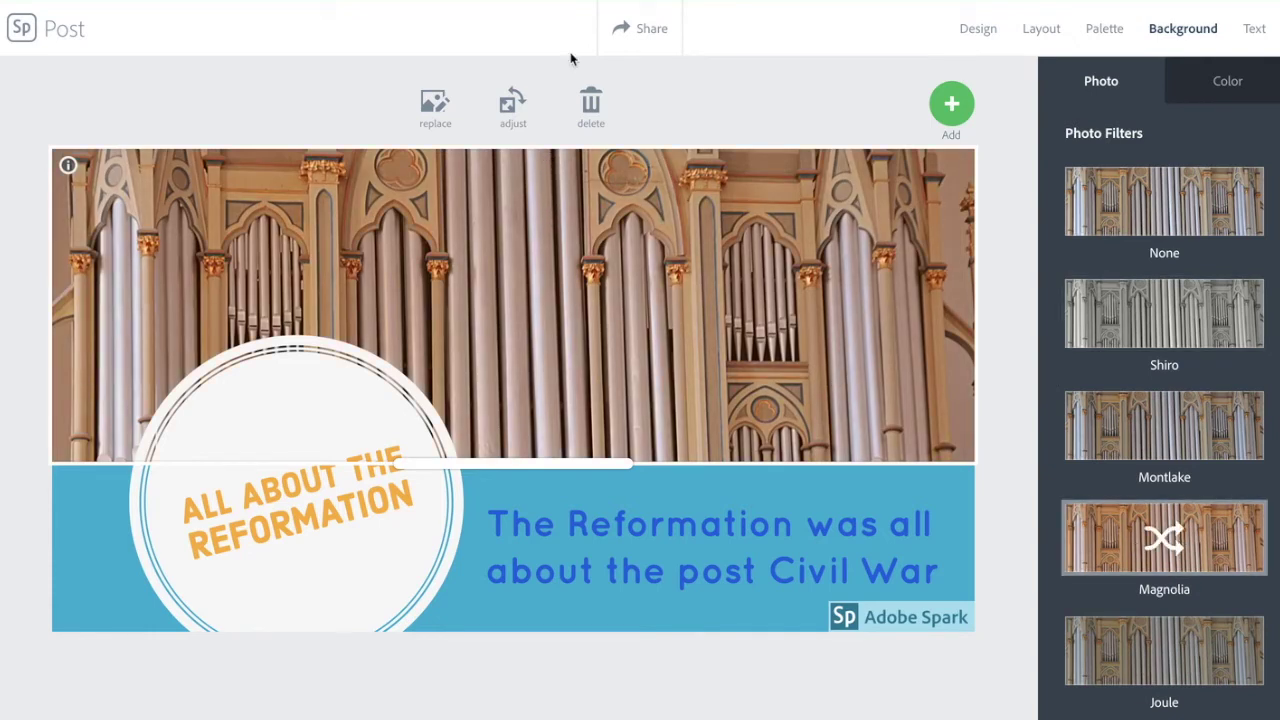
pyautogui.click(509, 106)
pyautogui.moveTo(472, 105); pyautogui.dragTo(546, 127)
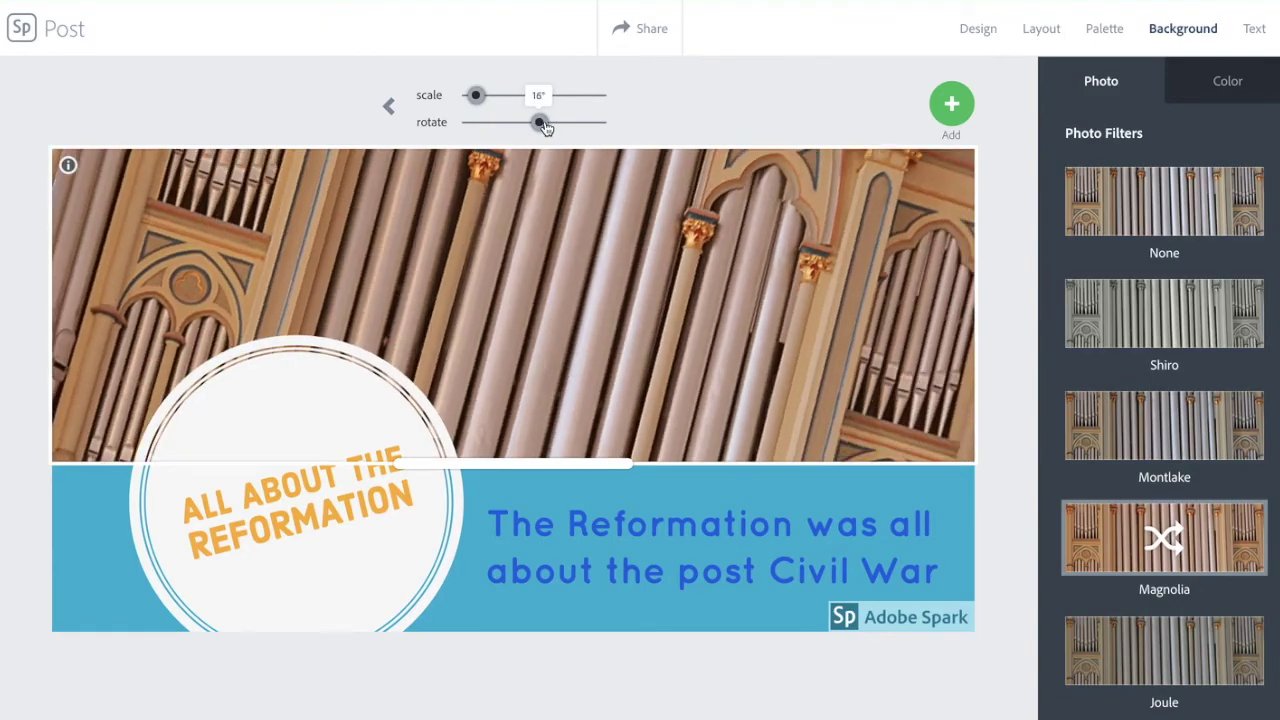
pyautogui.click(796, 98)
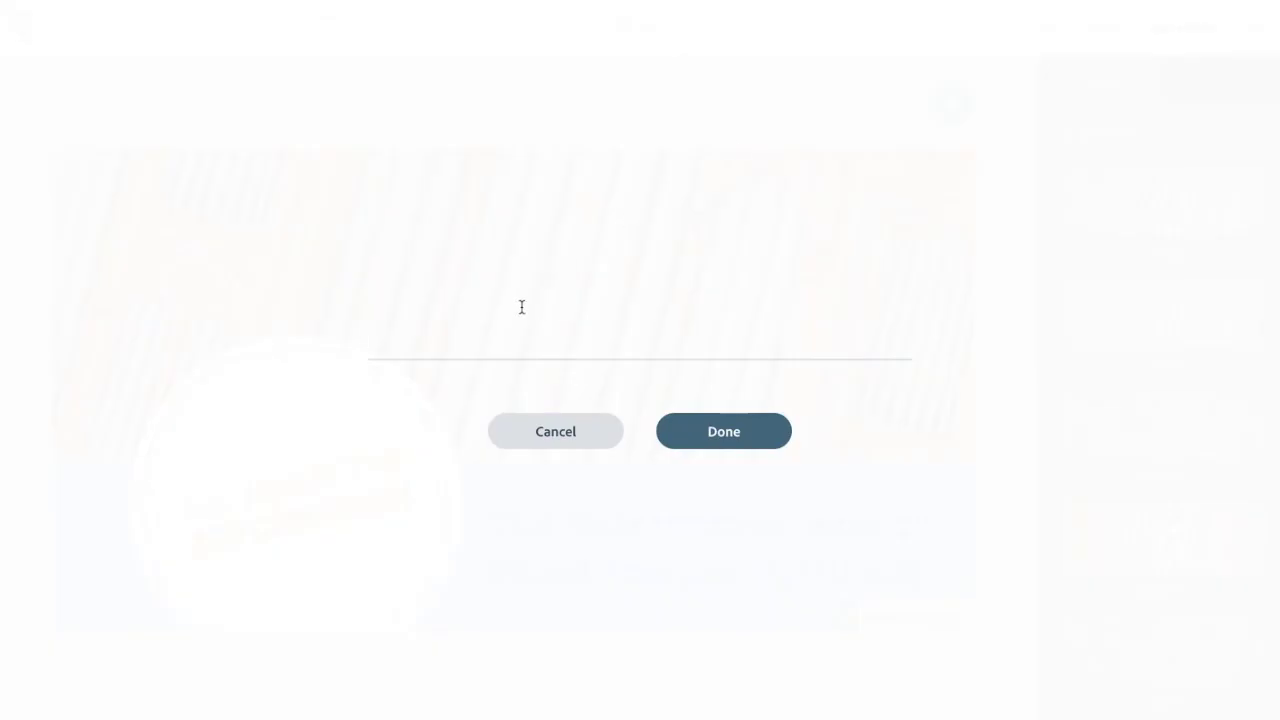
# Add the text 'Not this Reformation' and move it right across the organ photo.
pyautogui.write('Not this Reformation')
pyautogui.click(694, 432)
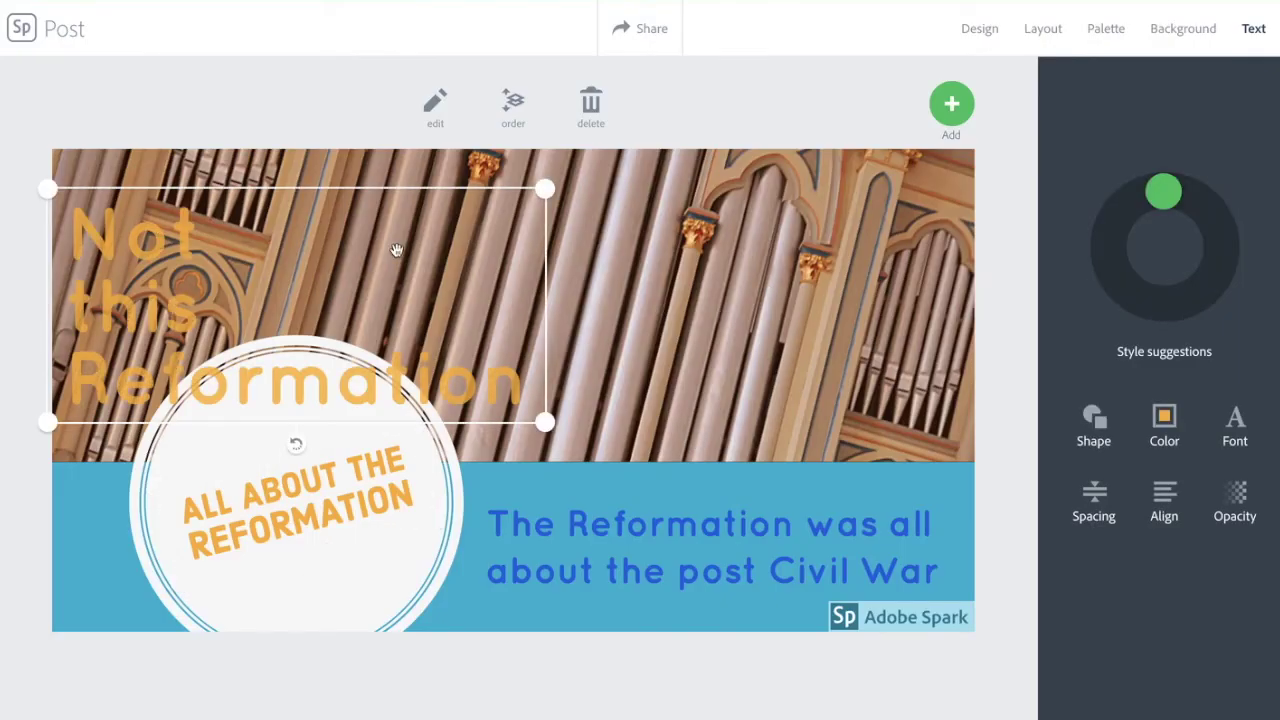
pyautogui.moveTo(392, 251); pyautogui.dragTo(770, 261)
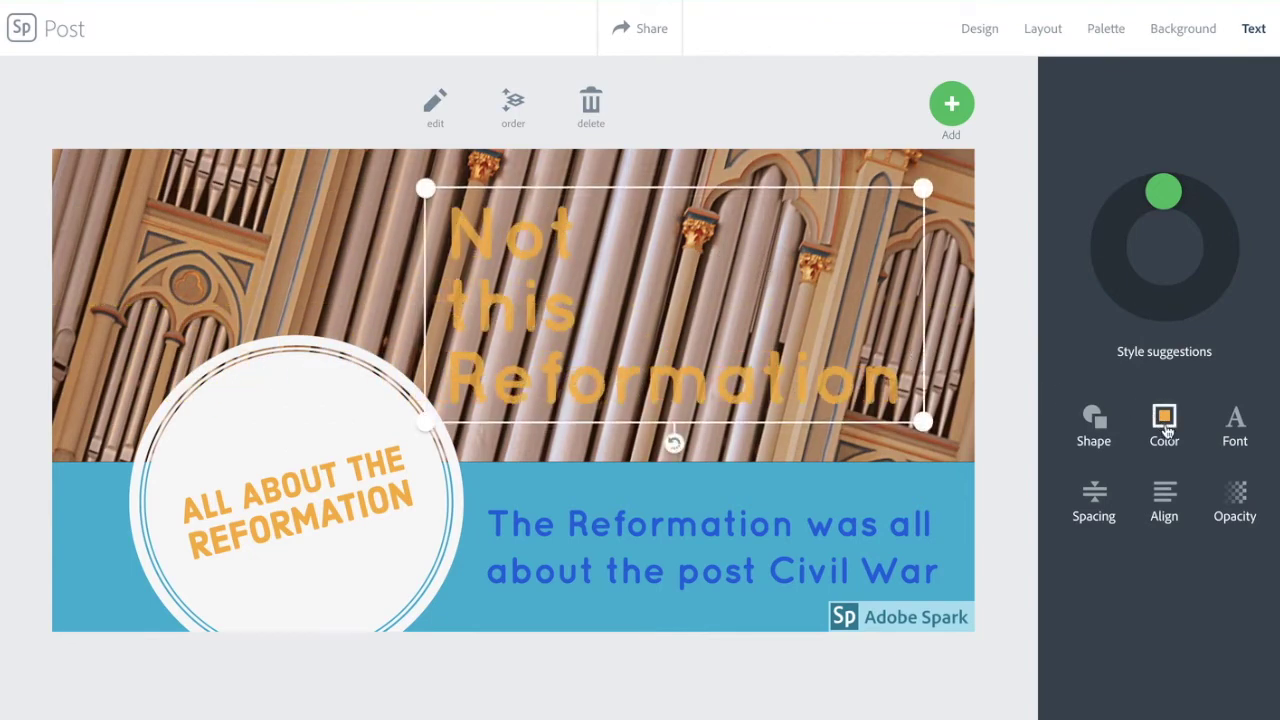
# Put a banner shape behind the headline, set the font to Bellfort Thin, and send it backward.
pyautogui.click(1100, 428)
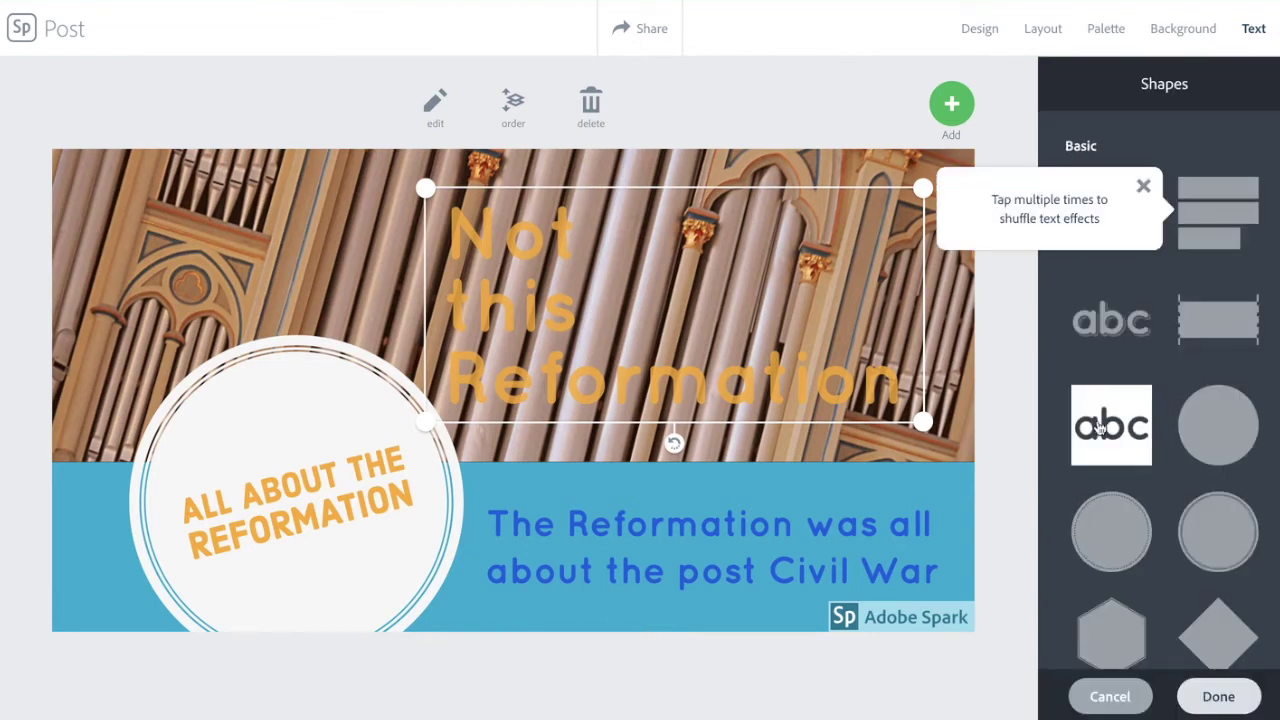
pyautogui.click(1230, 326)
pyautogui.click(1132, 340)
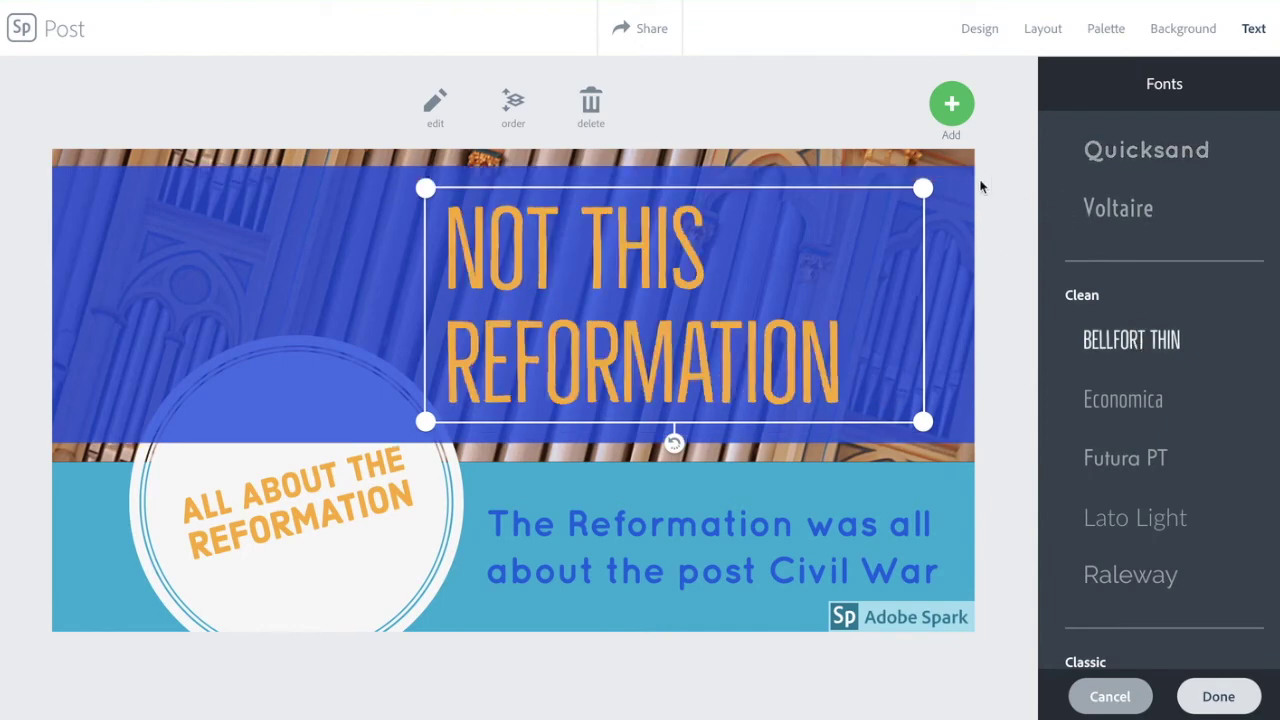
pyautogui.click(513, 103)
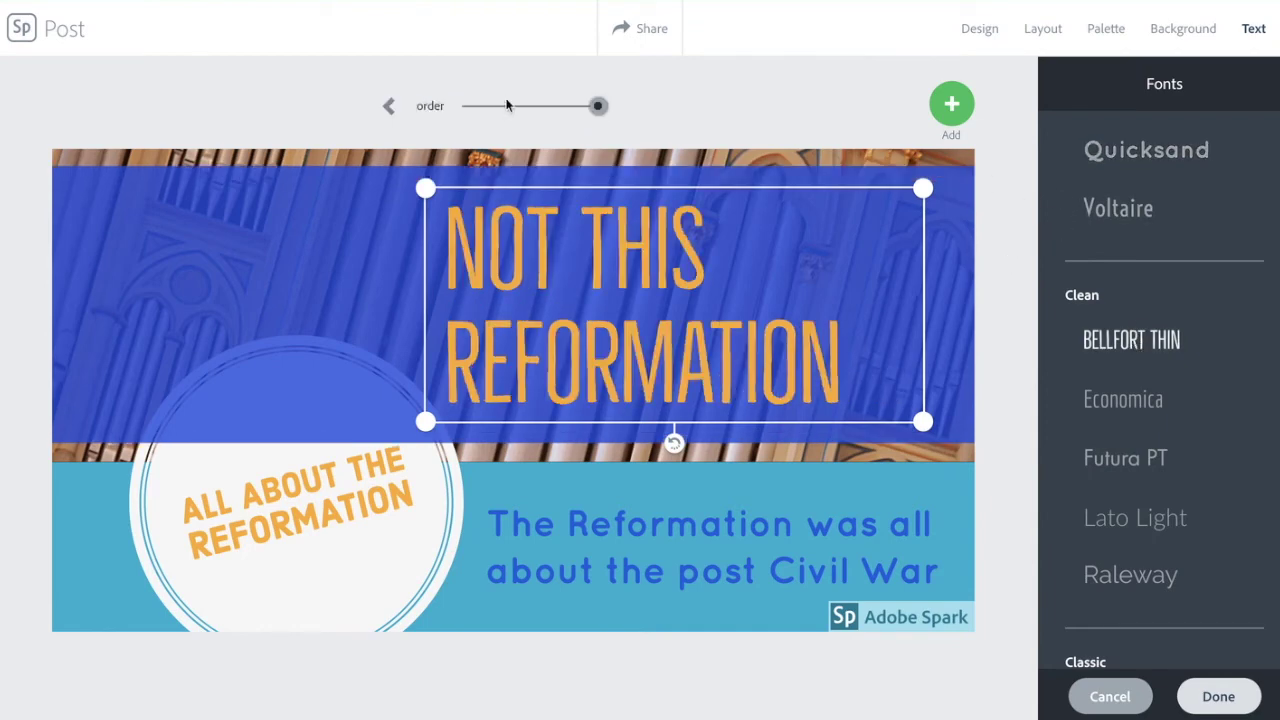
pyautogui.moveTo(600, 106); pyautogui.dragTo(469, 105)
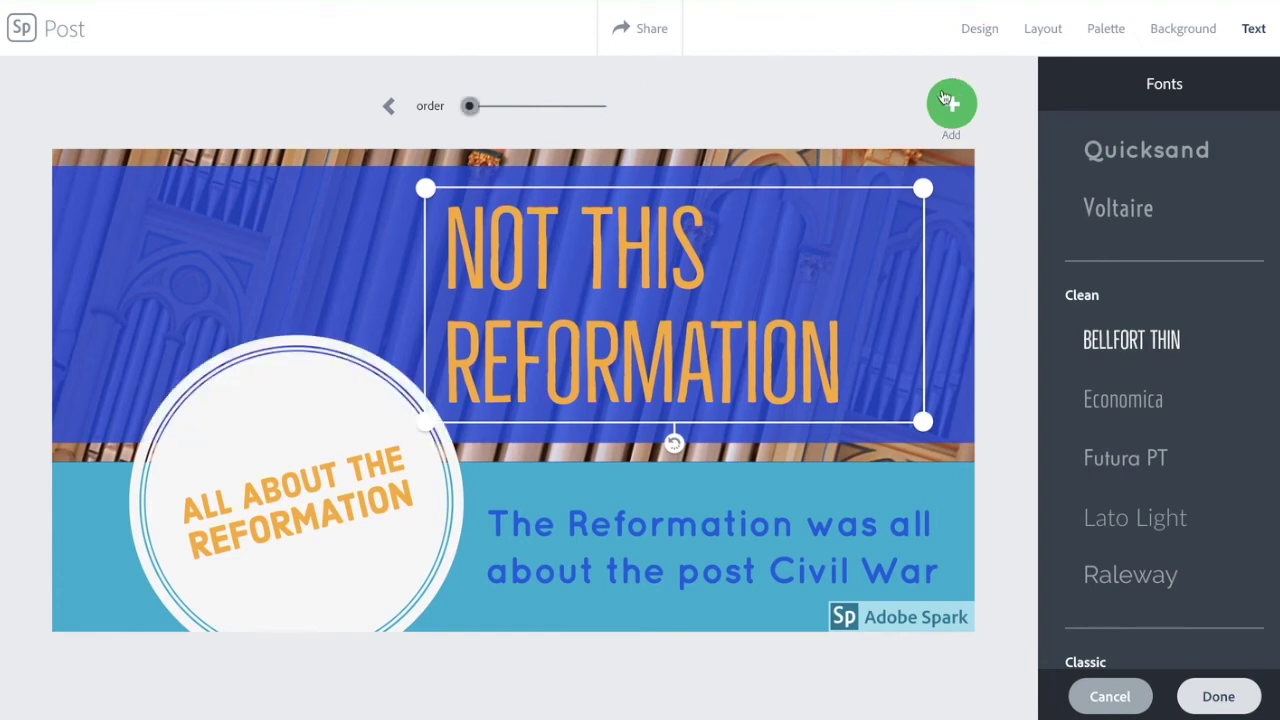
pyautogui.rightClick(390, 104)
pyautogui.press('Escape')
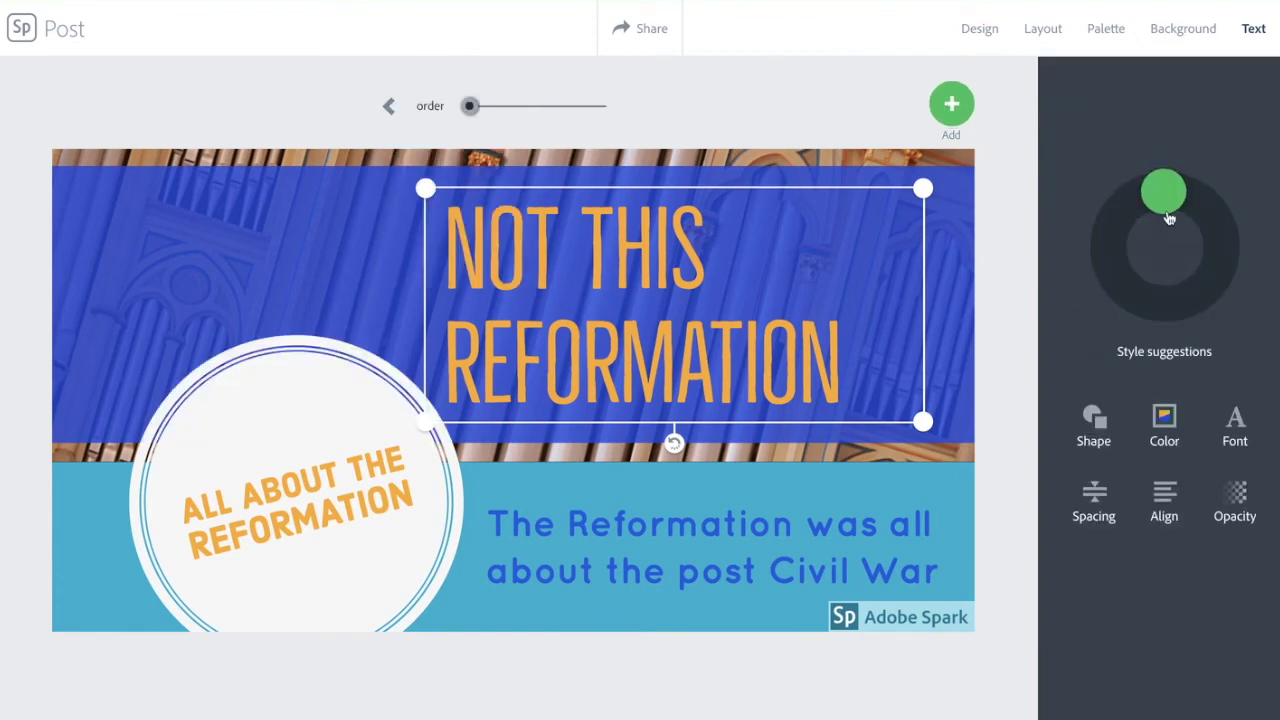
# Choose the suggested style with white lettering on blue blocks for the headline.
pyautogui.moveTo(1165, 195); pyautogui.dragTo(1110, 251)
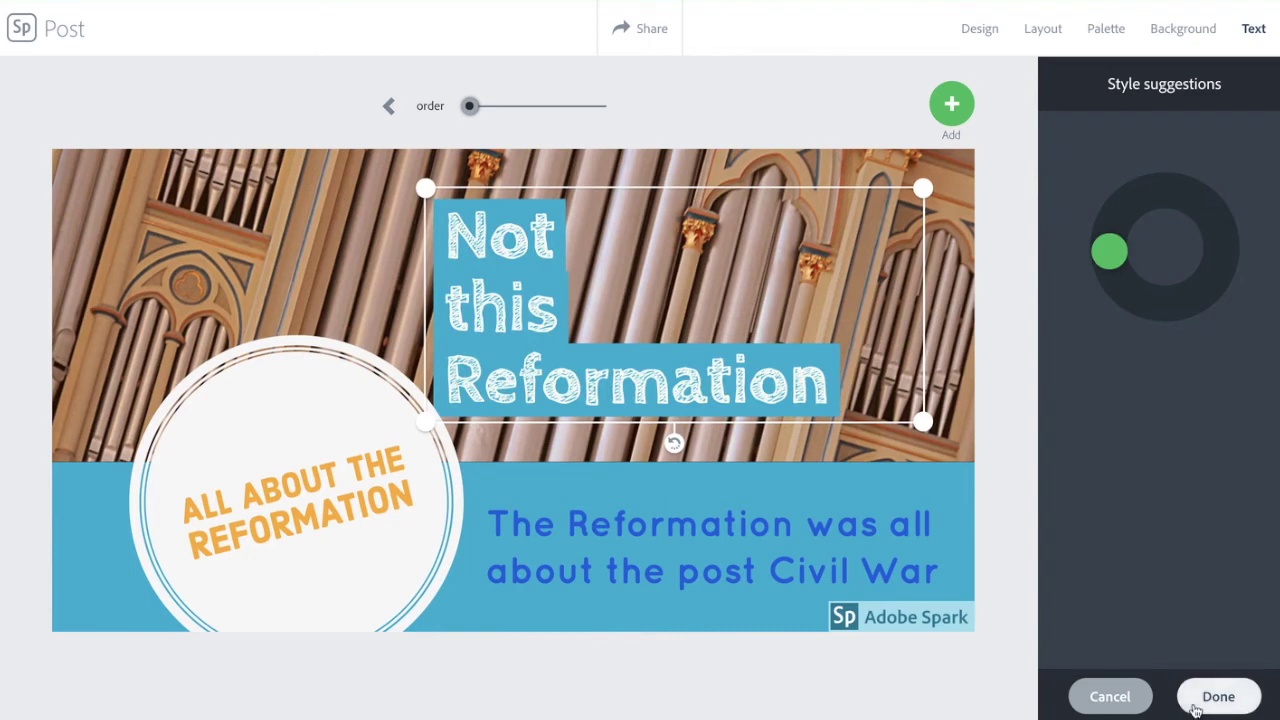
pyautogui.click(1205, 700)
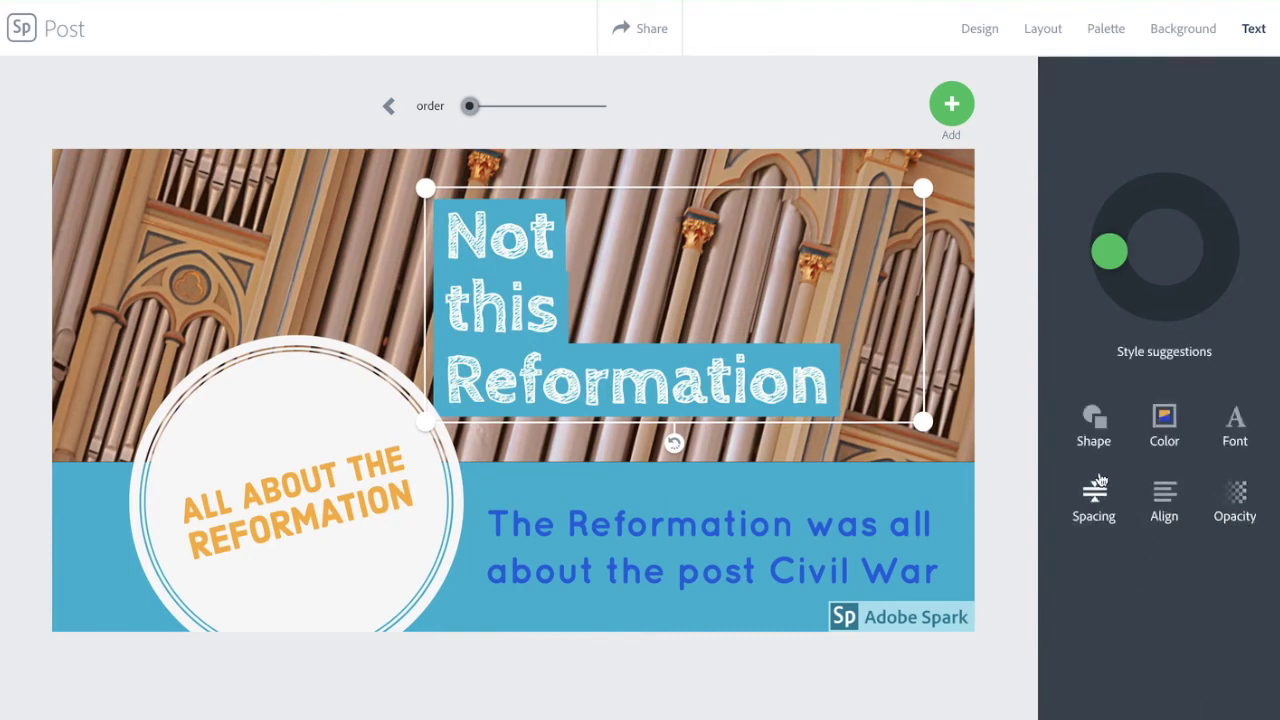
pyautogui.click(828, 146)
# Publish the post in the Education category, copy the shareable link, and download Adobe Spark (4).jpg.
pyautogui.click(647, 35)
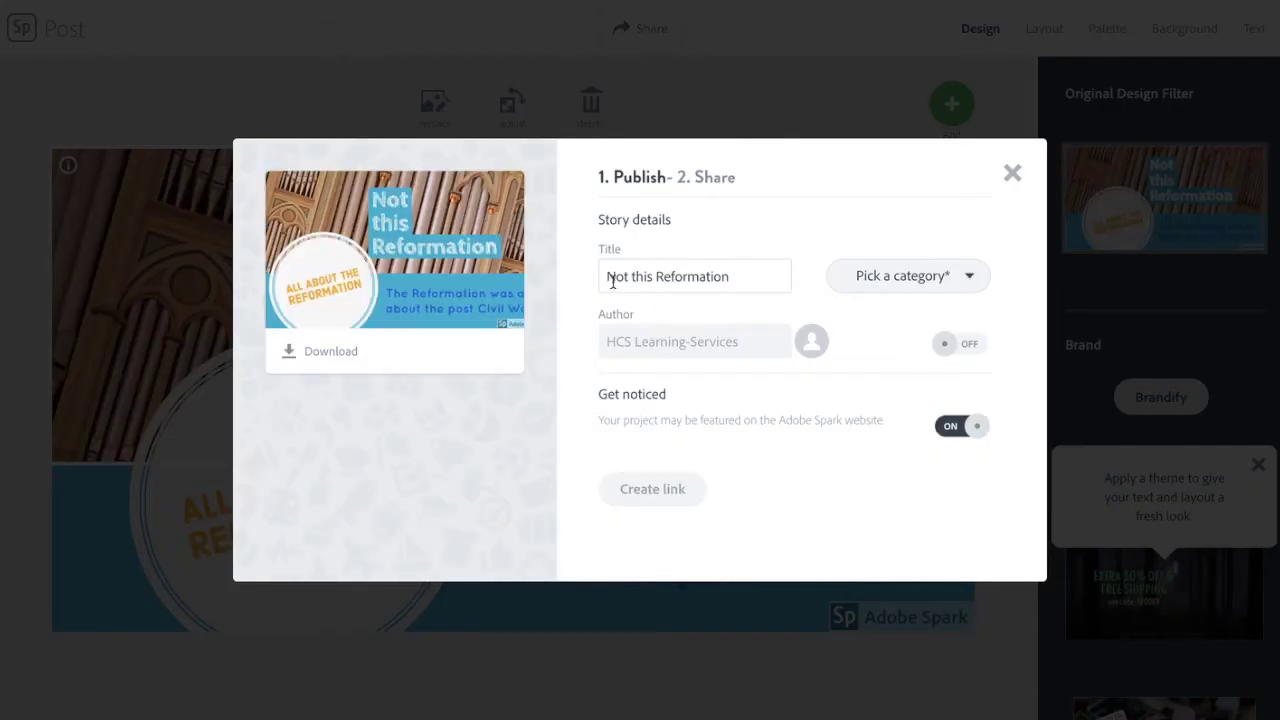
pyautogui.click(932, 282)
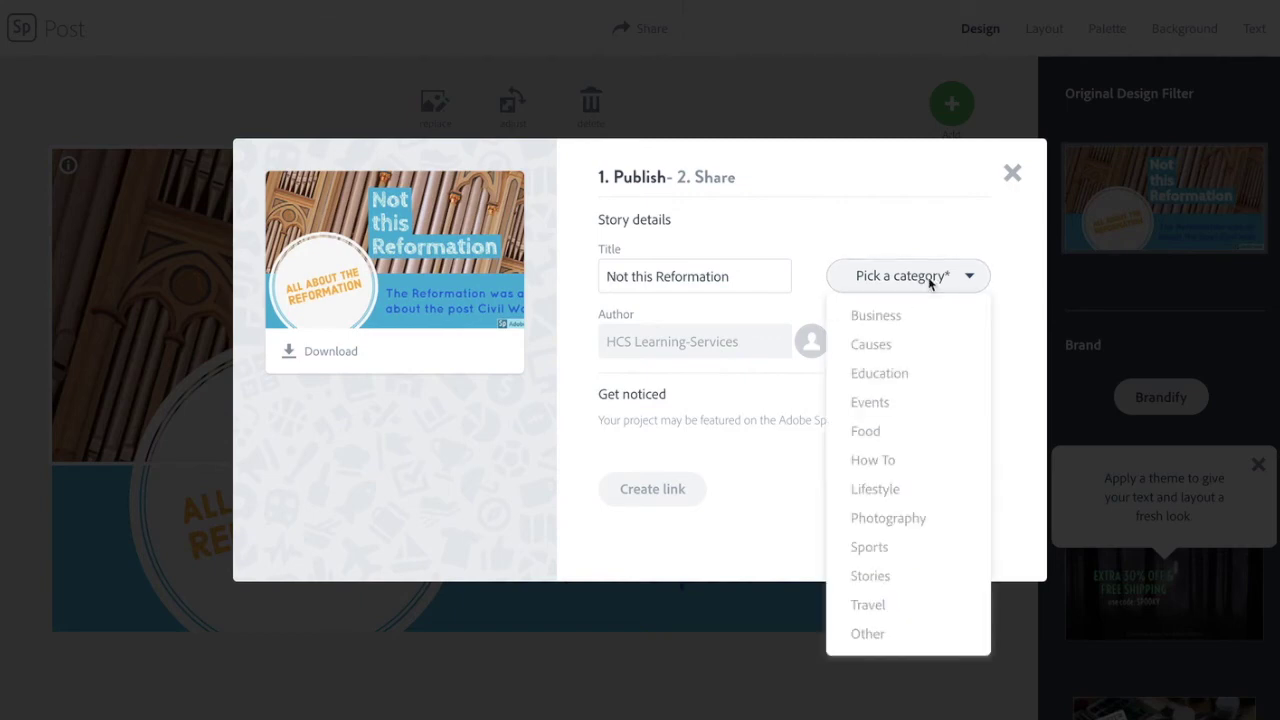
pyautogui.click(893, 376)
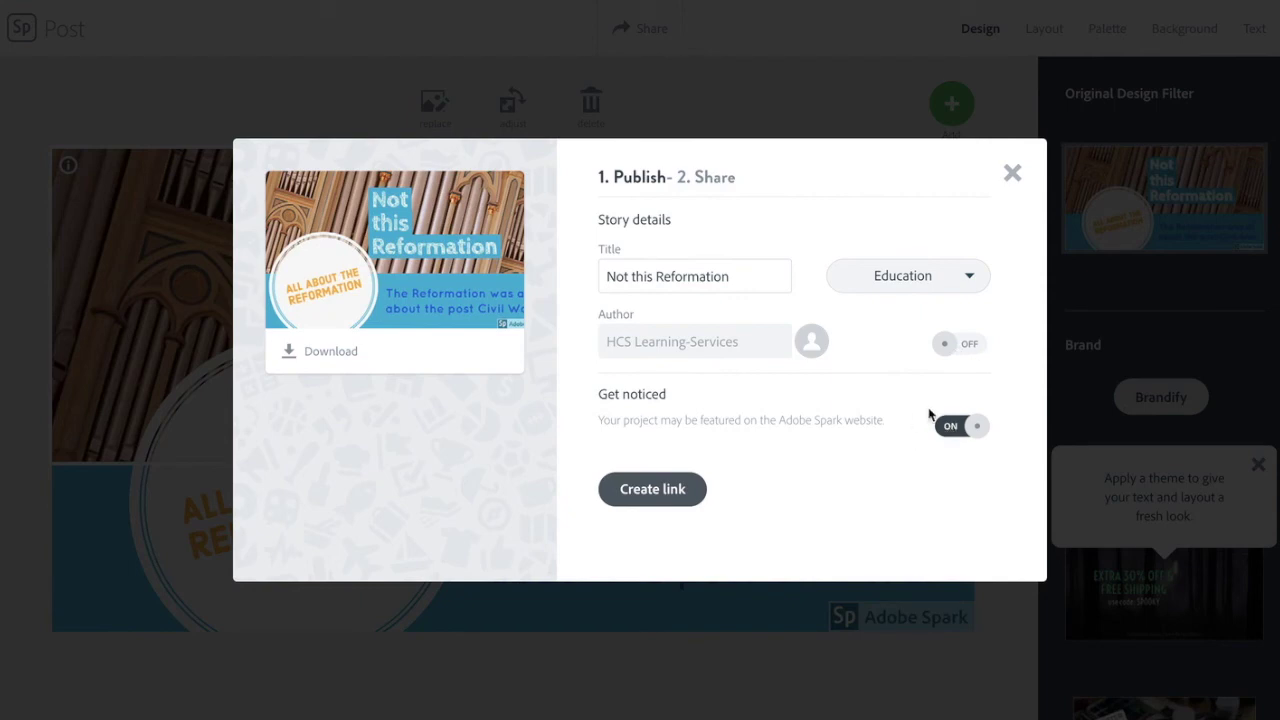
pyautogui.click(648, 490)
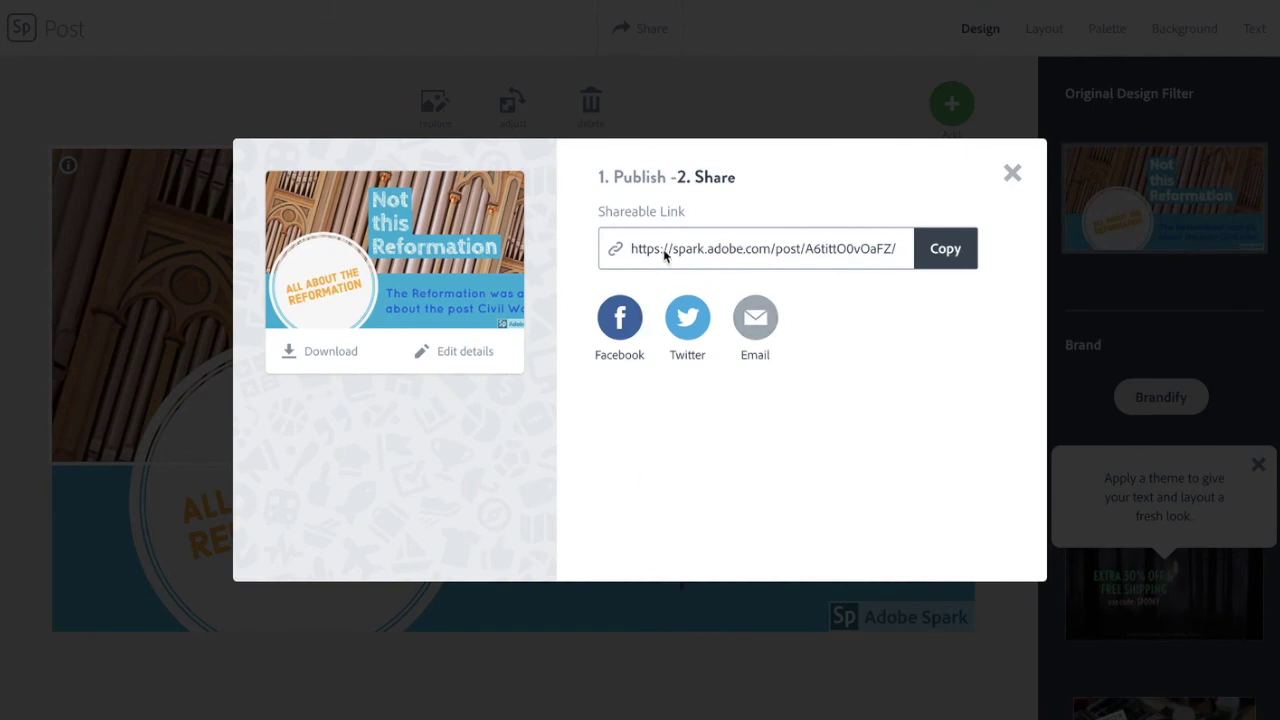
pyautogui.click(949, 252)
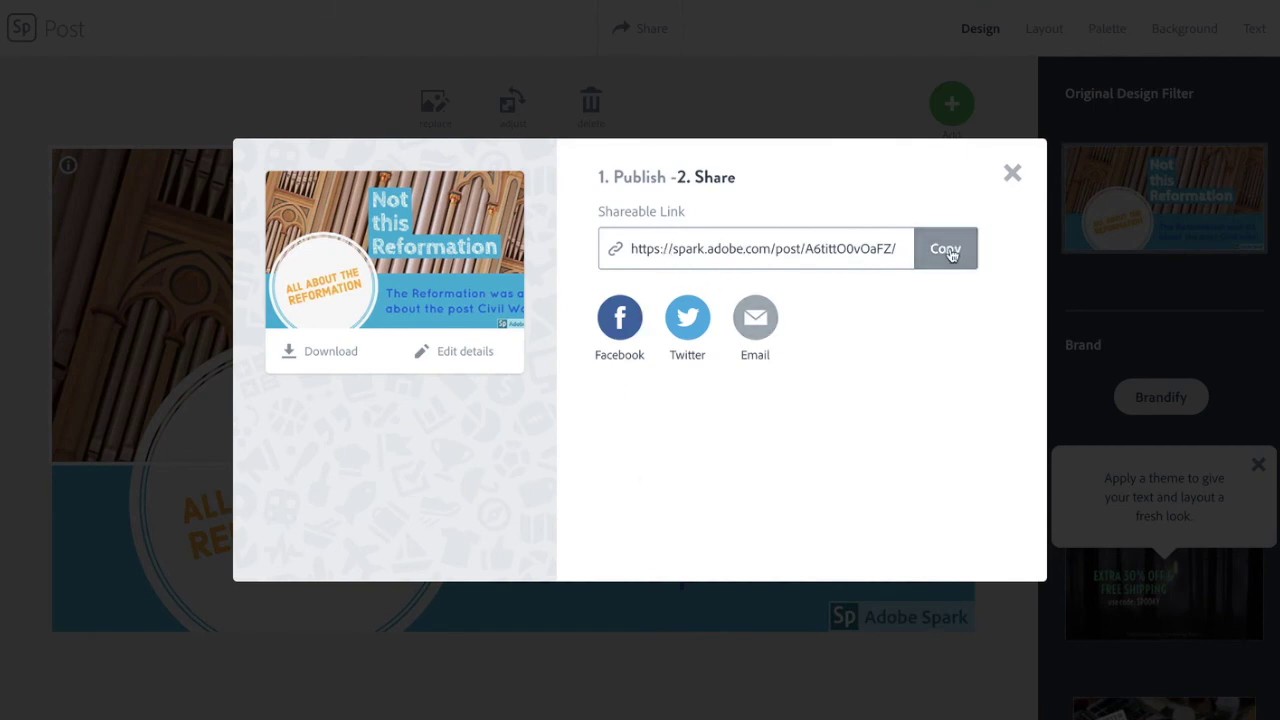
pyautogui.click(302, 357)
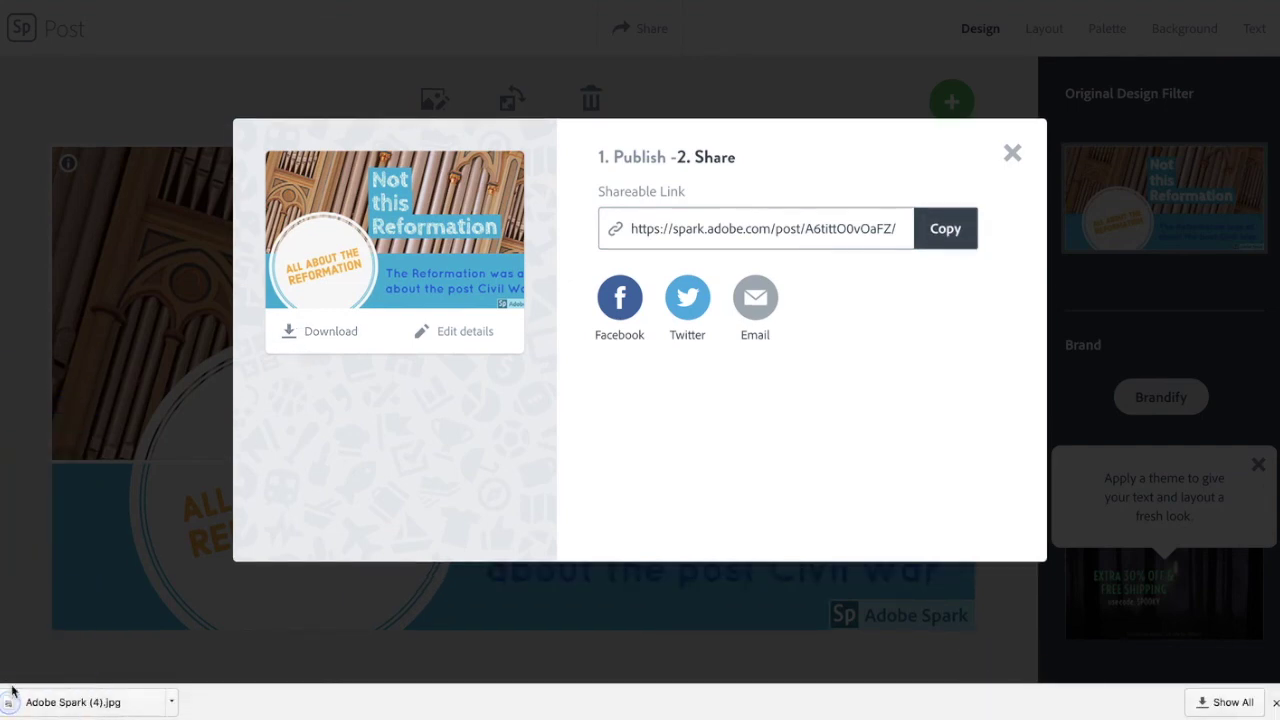